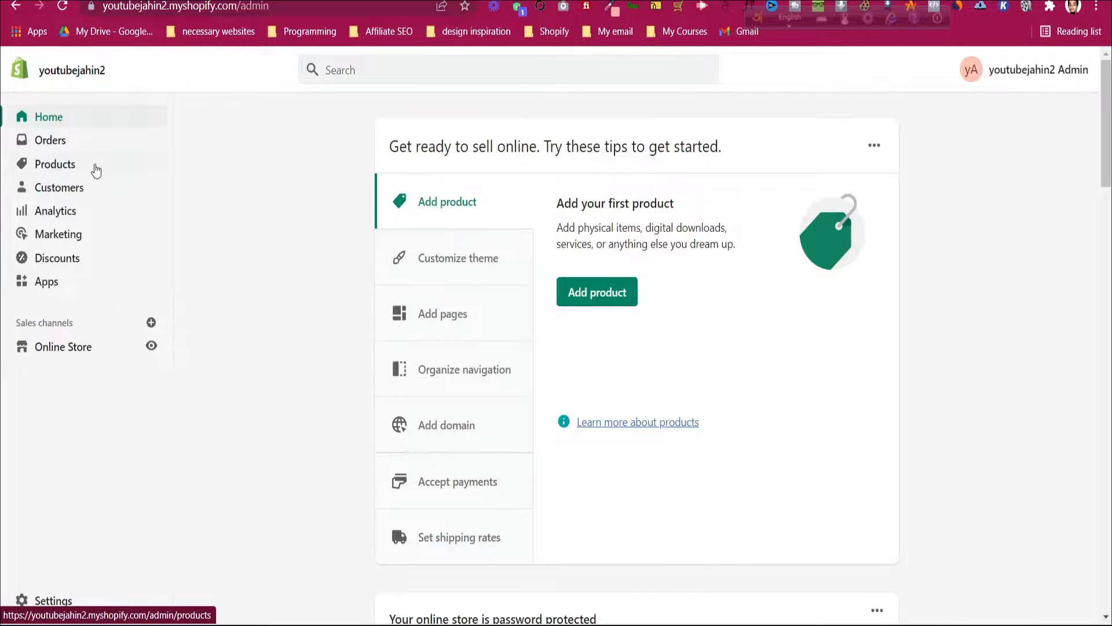
Step: Start a new product and set its title to "Black Kids Oodie", copied from the Oodie product page
left_click(96, 170)
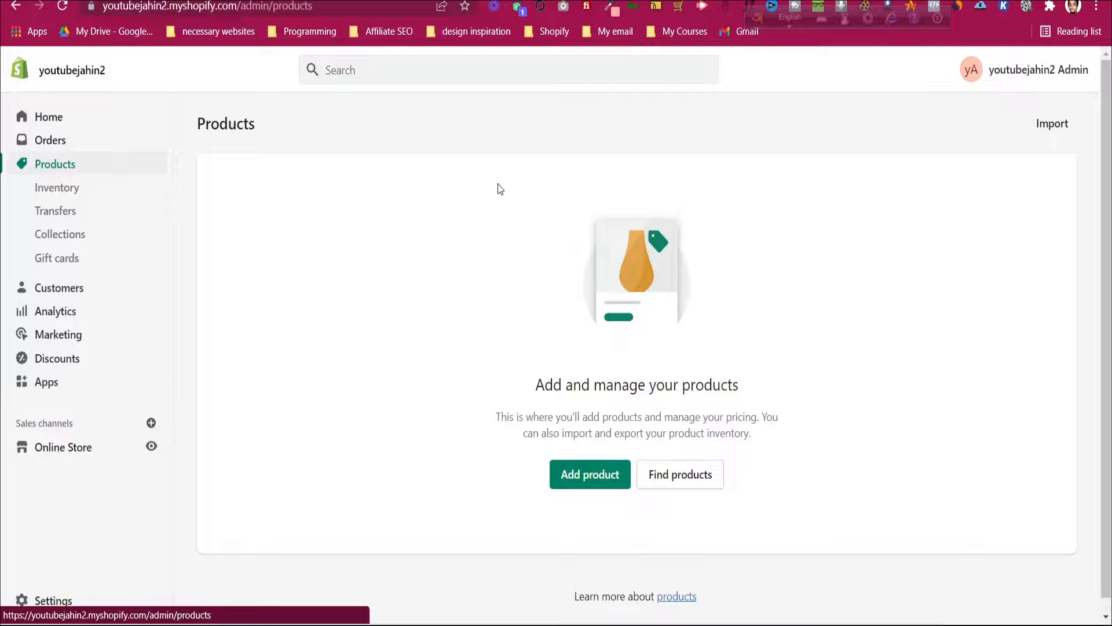
left_click(602, 480)
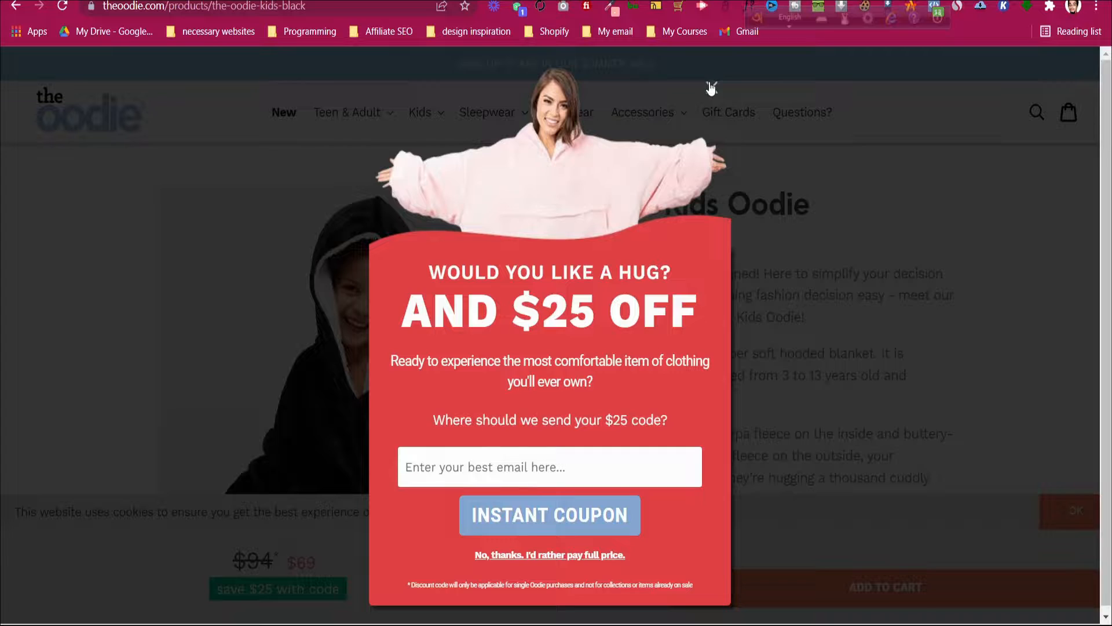
left_click(712, 87)
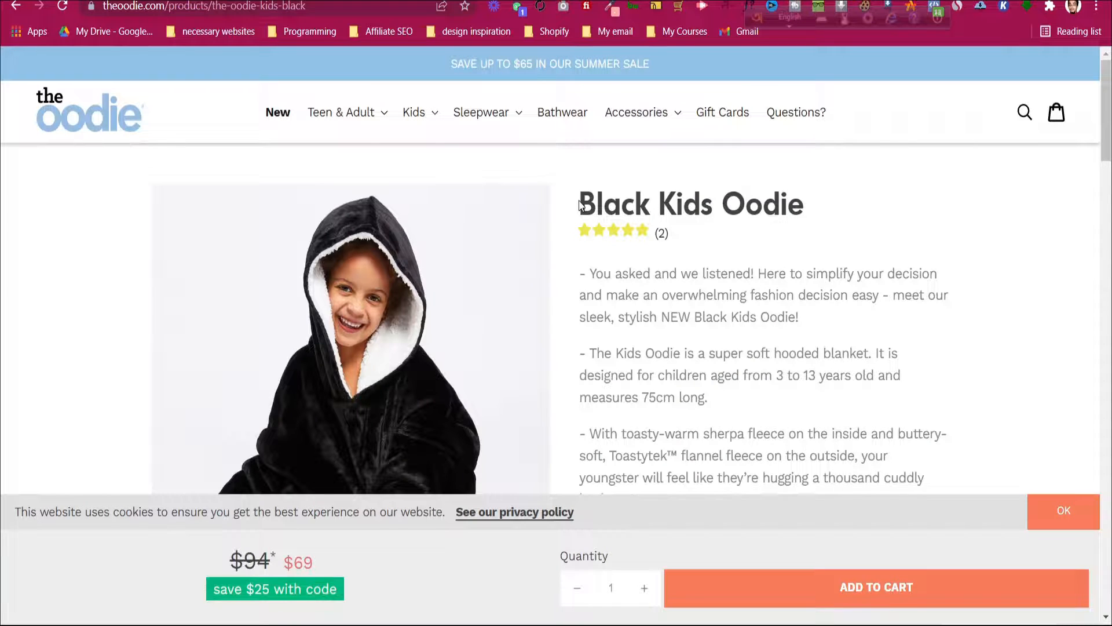
left_click_drag(579, 206, 819, 200)
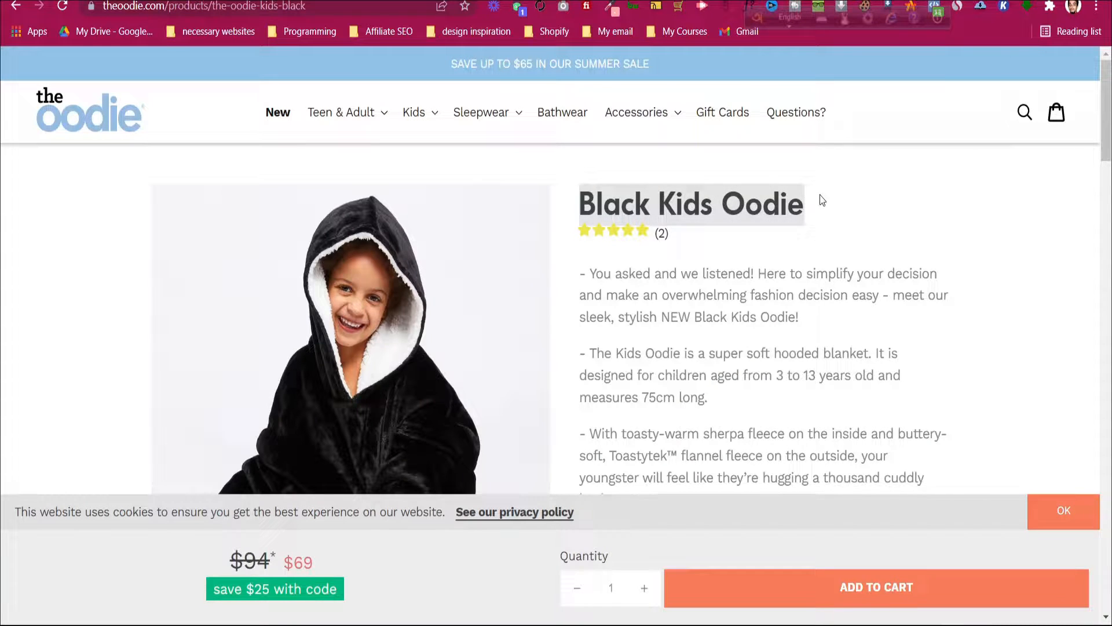
right_click(748, 203)
left_click(764, 215)
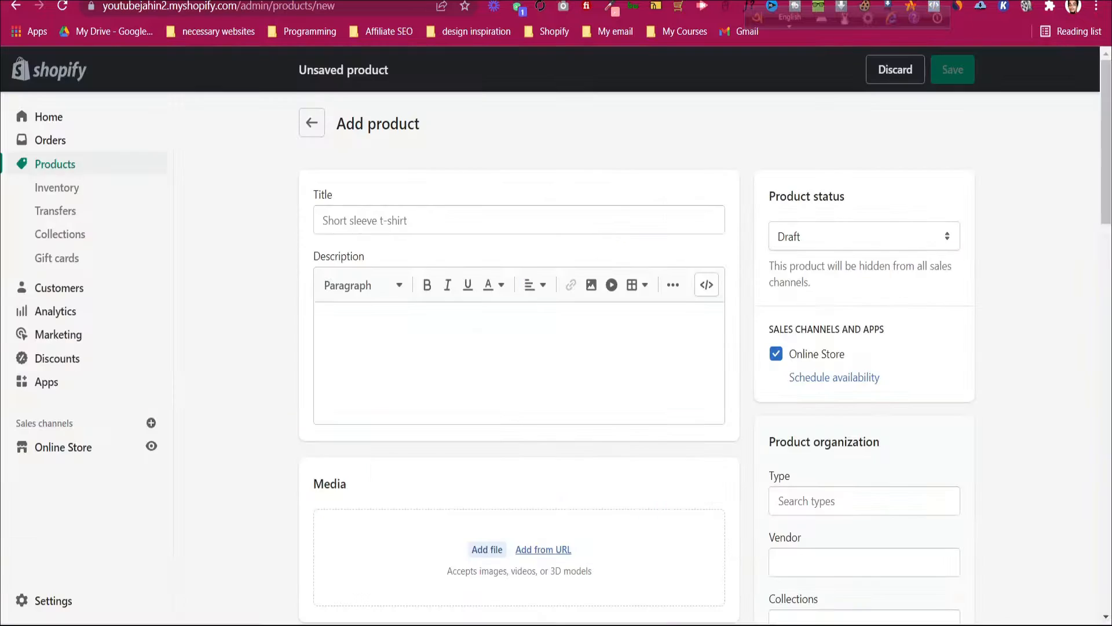
left_click(412, 219)
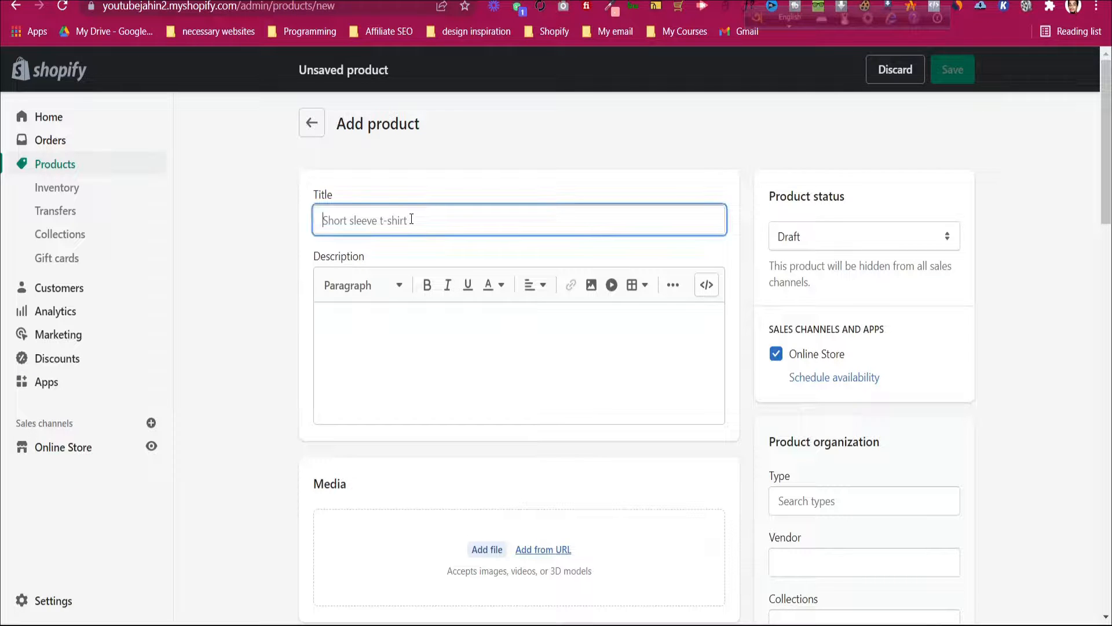
key("ctrl+v")
left_click(439, 189)
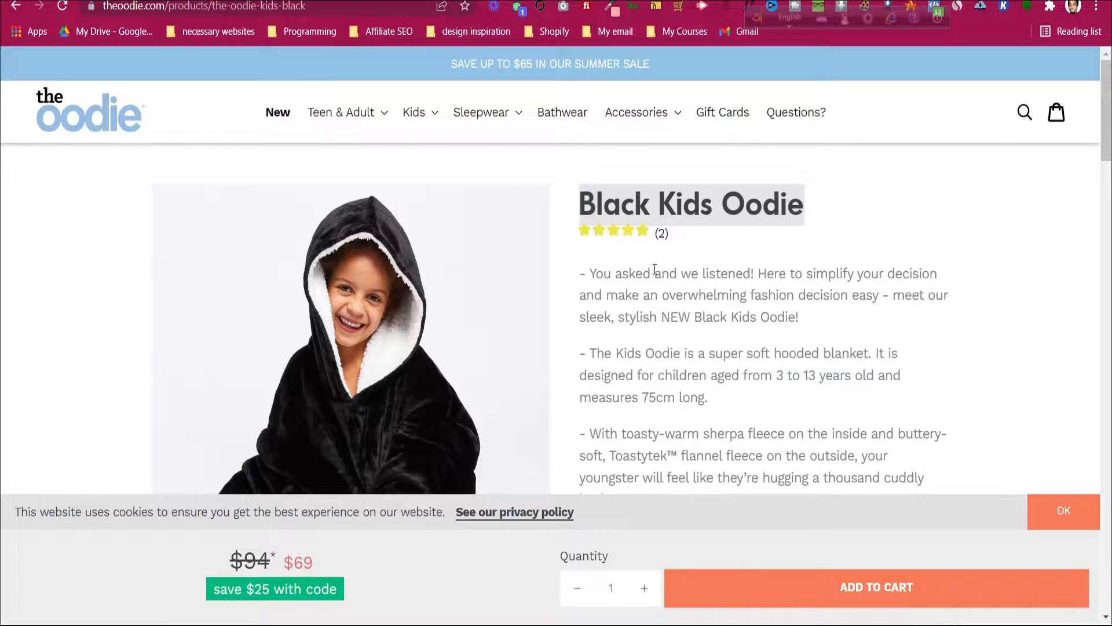
Step: Copy the first four description paragraphs from the Oodie page into the product description and add an empty line after them
scroll(602, 222, "down", 2)
left_click_drag(581, 124, 741, 419)
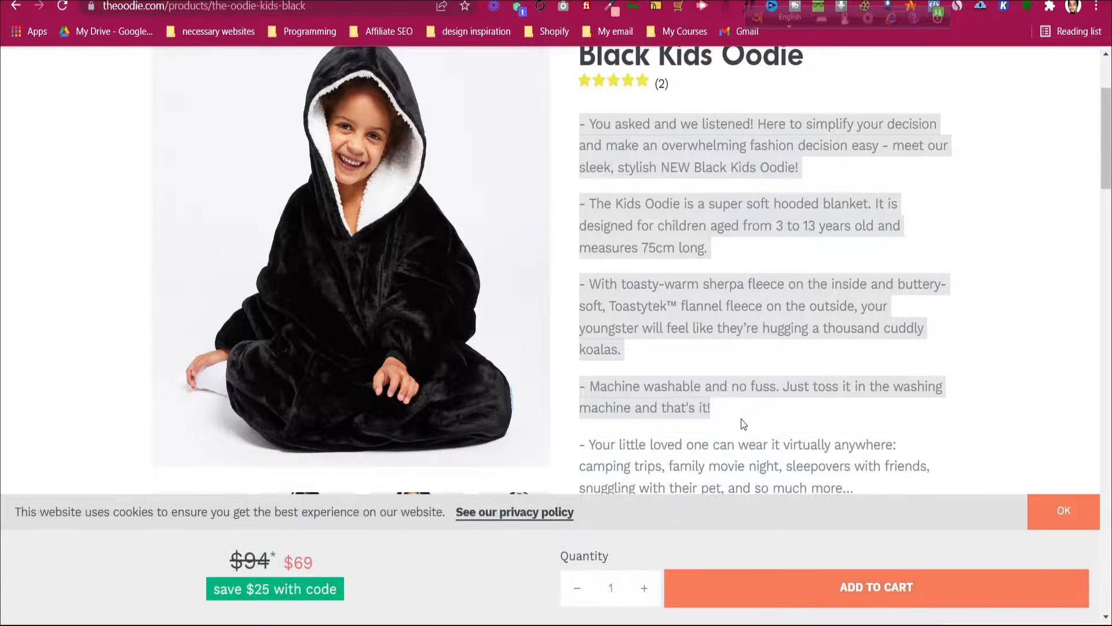
right_click(675, 400)
left_click(693, 407)
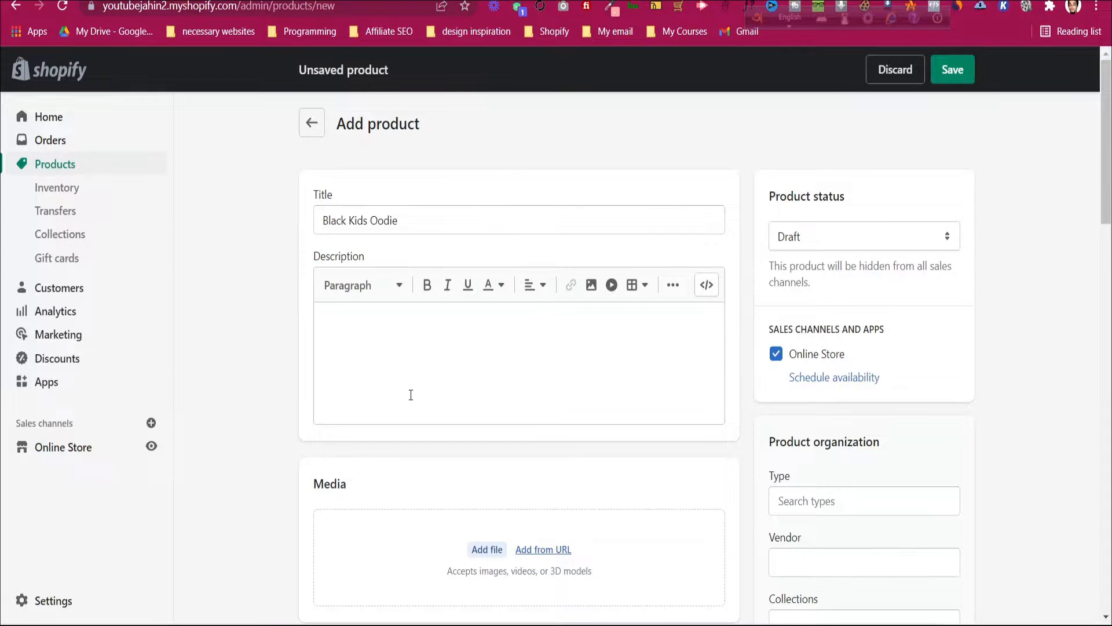
left_click(409, 392)
key("ctrl+v")
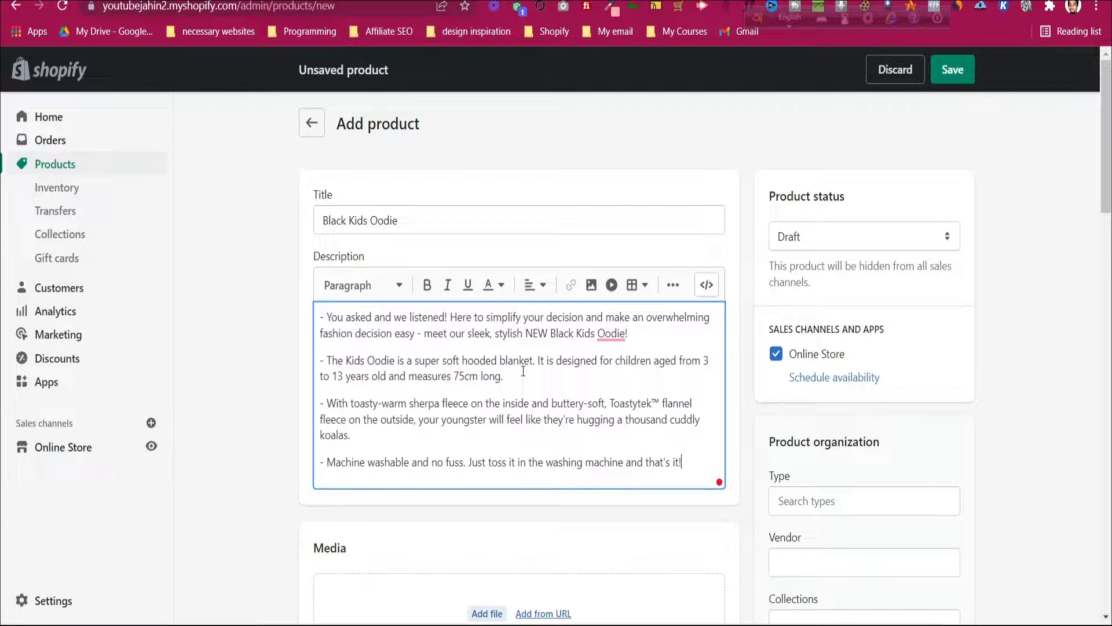
key("Return")
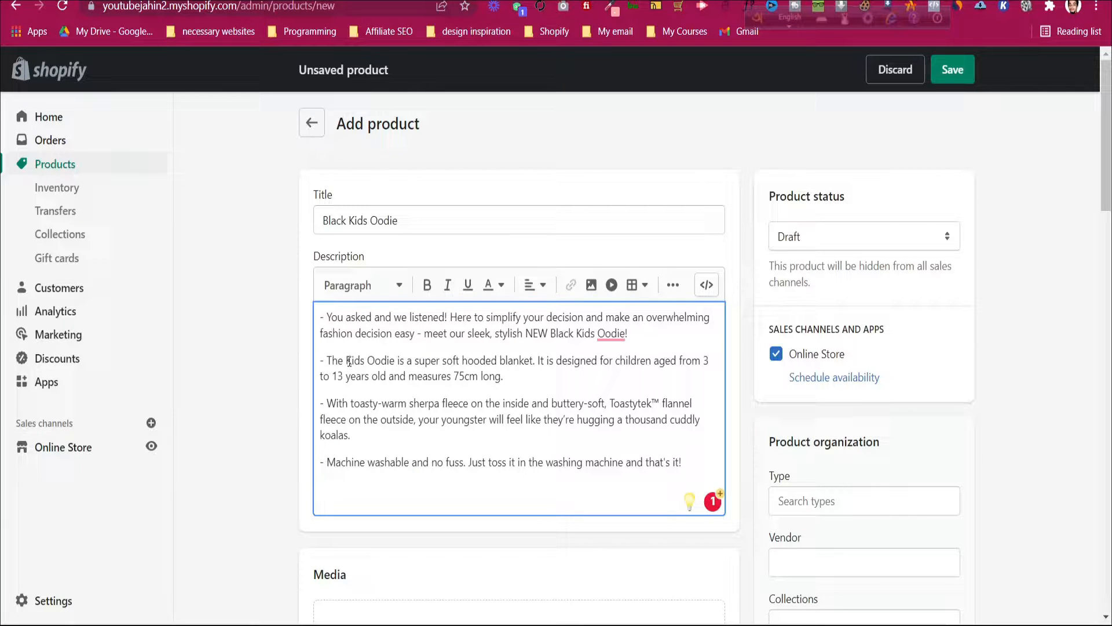
Step: Make "Kids Oodie" bold and underline "soft hooded" in the description's second paragraph
left_click_drag(346, 361, 396, 362)
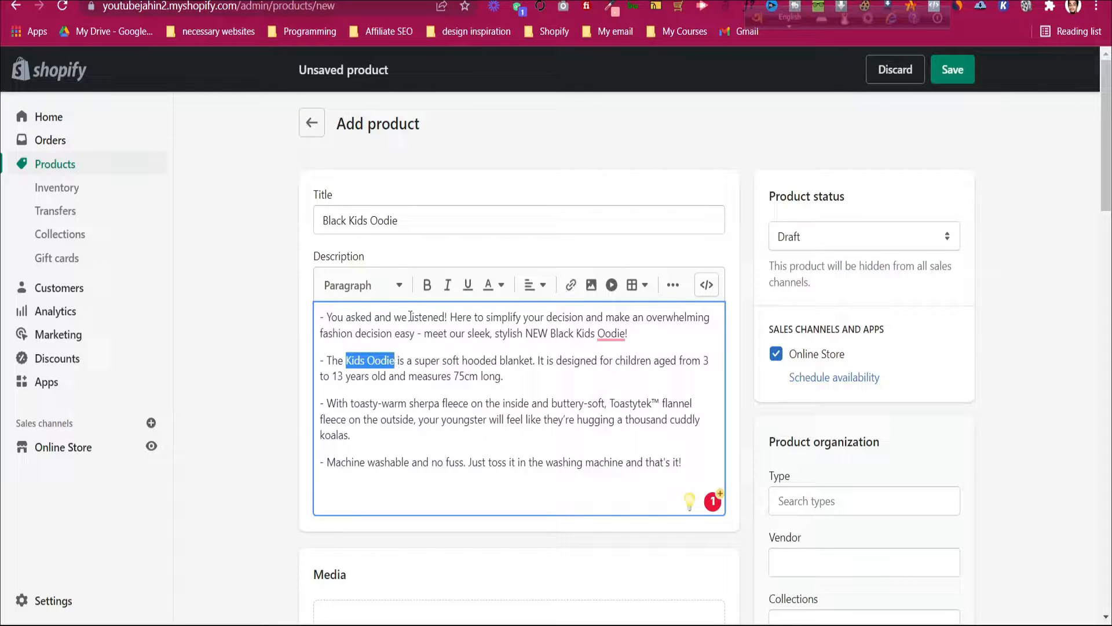
left_click(427, 285)
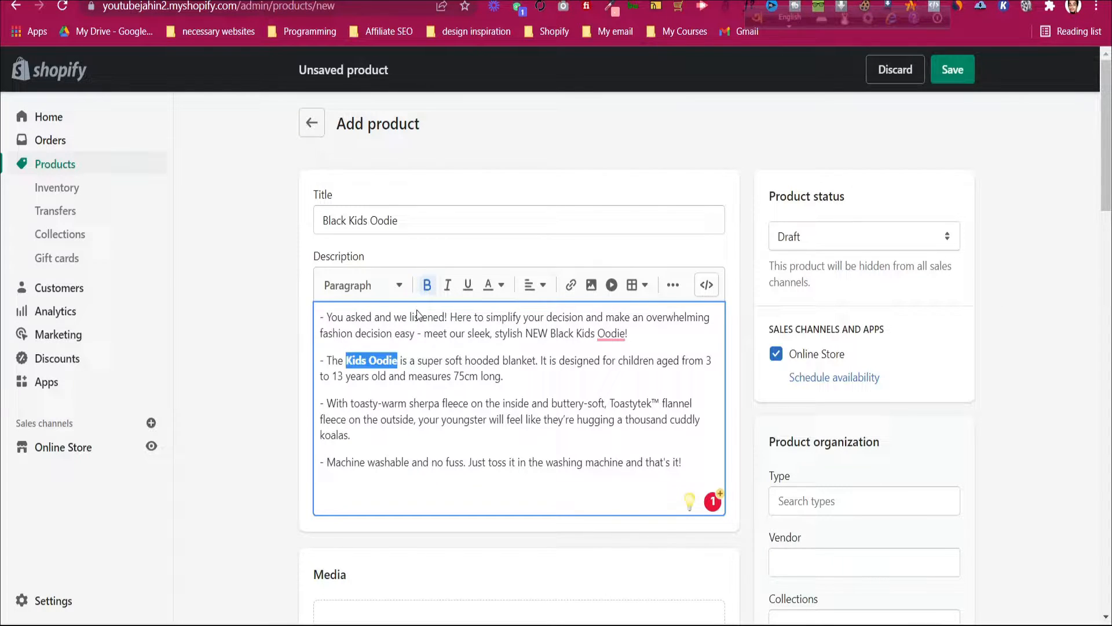
left_click(377, 365)
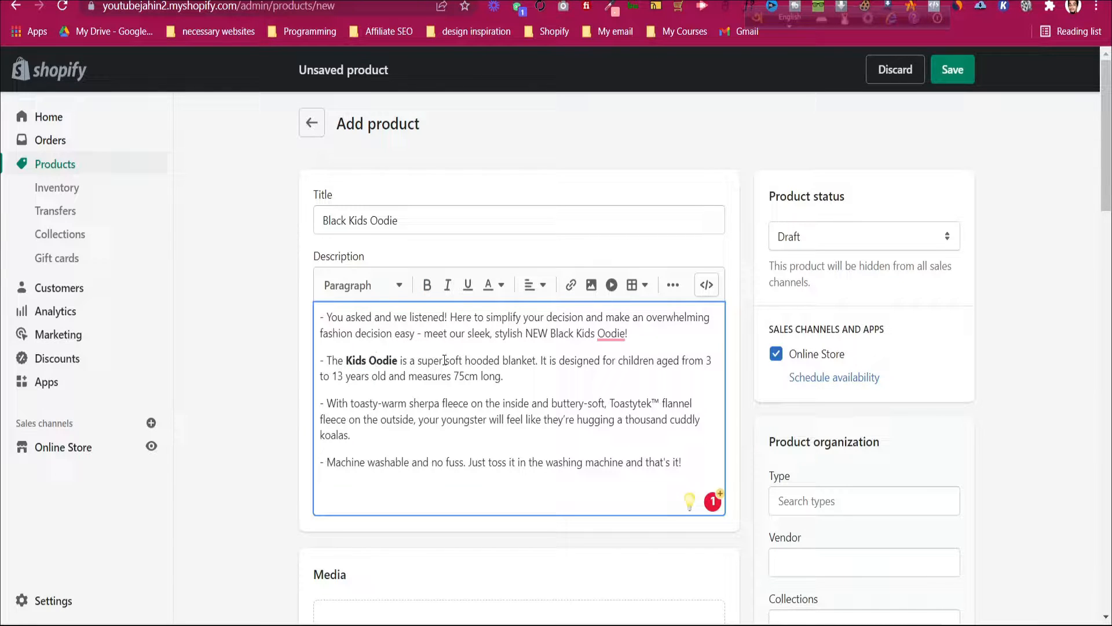
left_click_drag(445, 360, 500, 361)
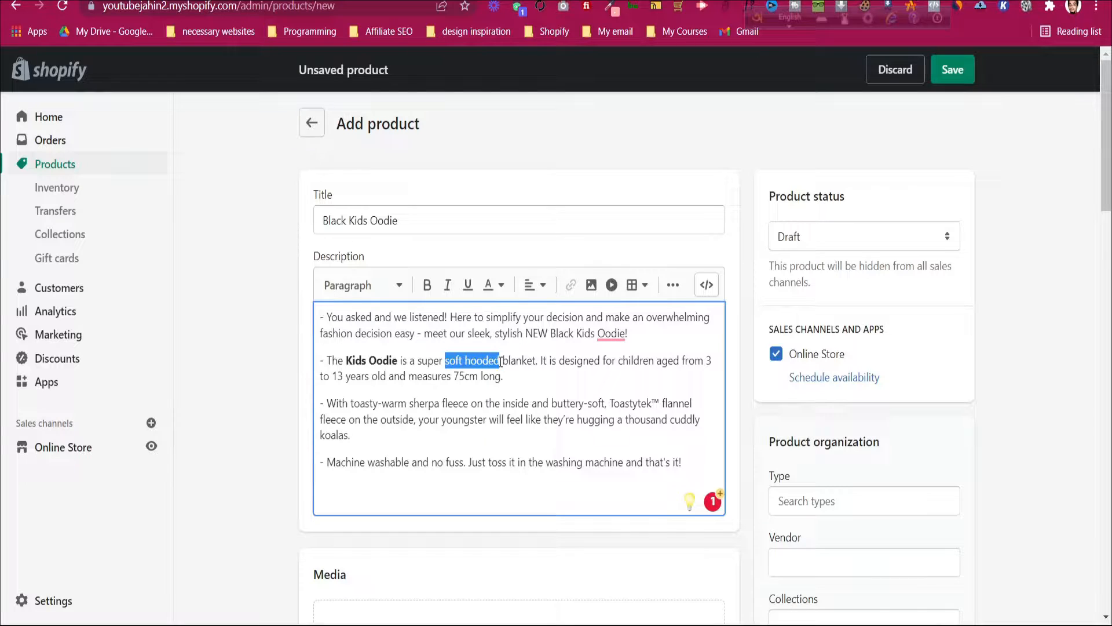
left_click(469, 290)
left_click(508, 358)
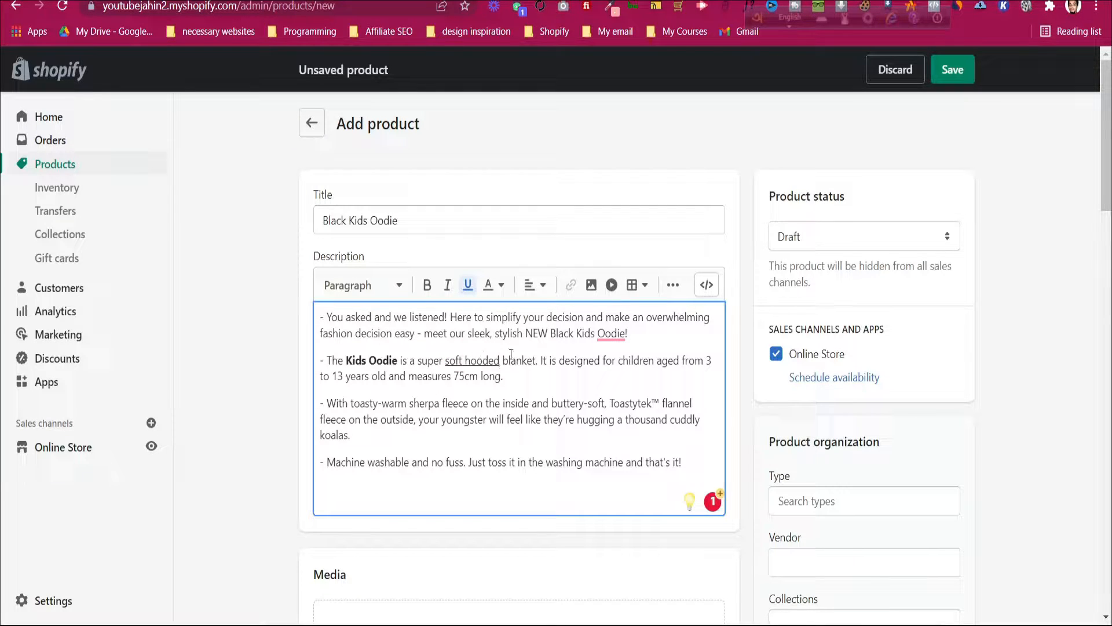
Step: Upload headshot-01-removebg-preview.png from Downloads and insert it at Large (480x480) size on a new line below the description text
scroll(523, 395, "down", 1)
left_click(693, 382)
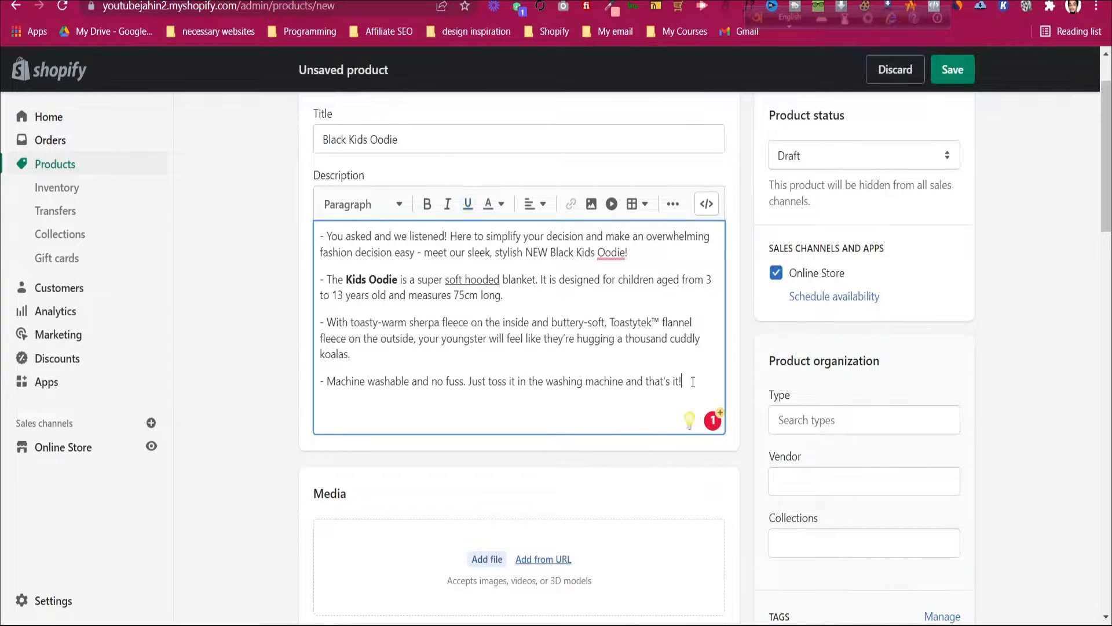
key("Return")
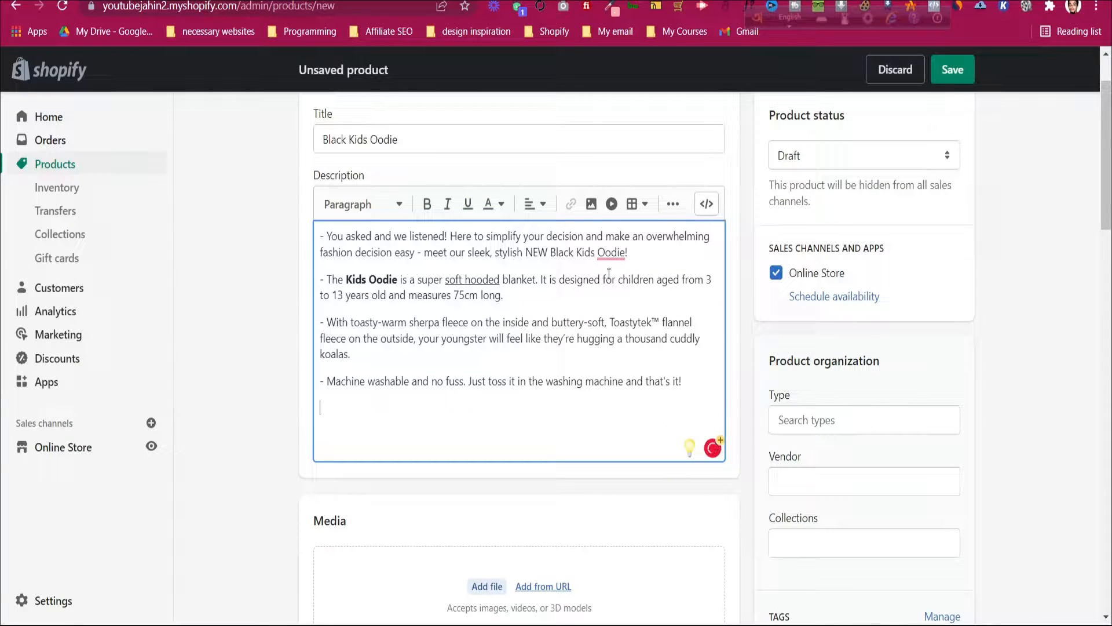
left_click(591, 204)
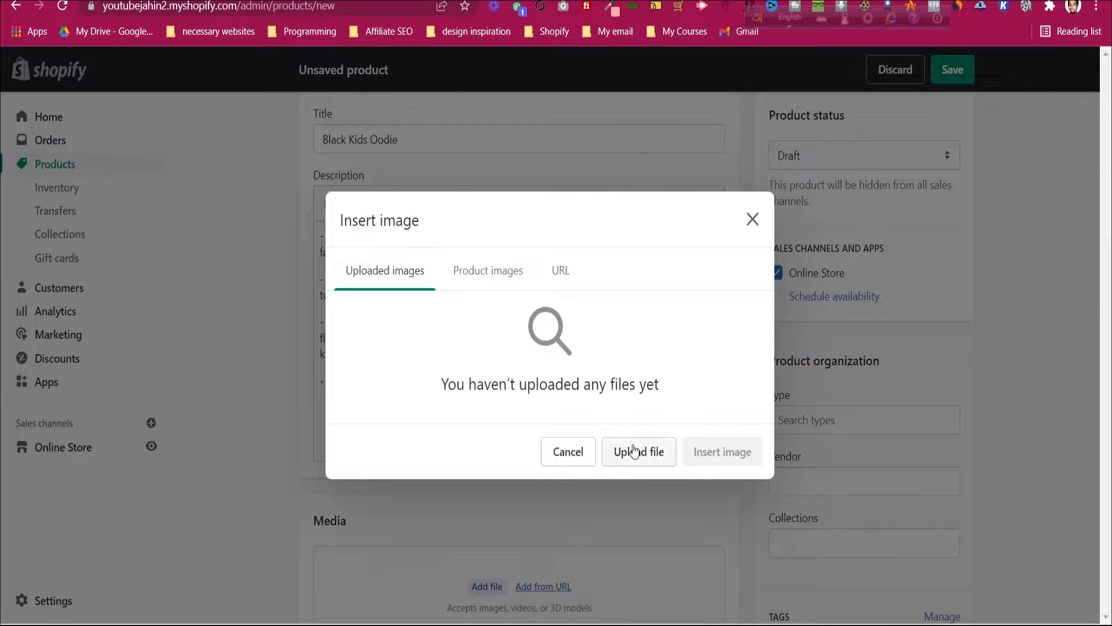
left_click(635, 451)
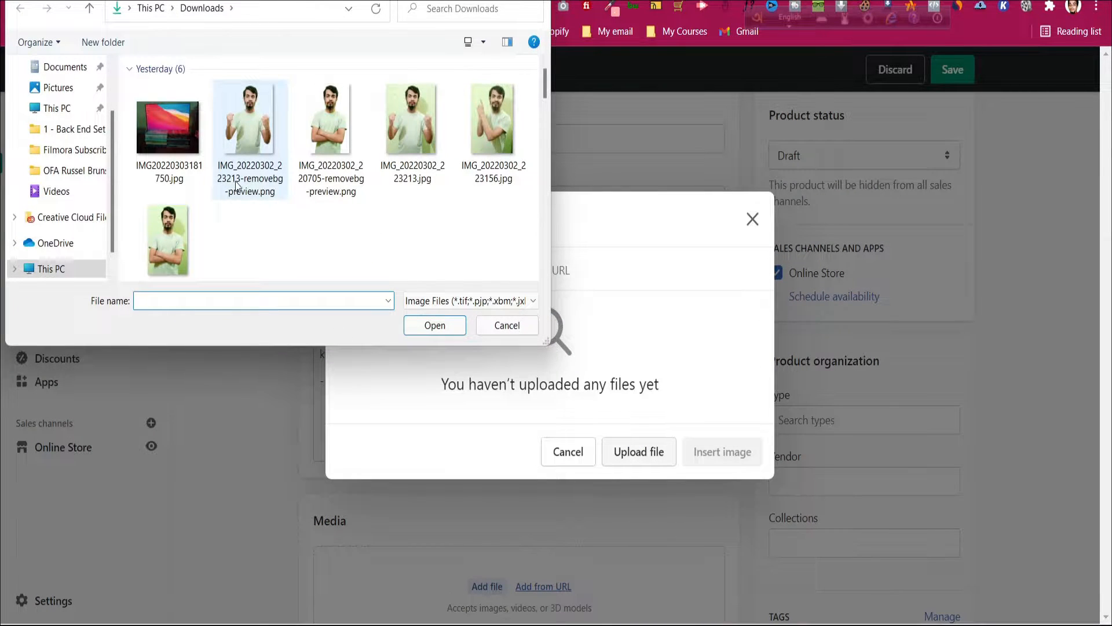
scroll(237, 184, "down", 10)
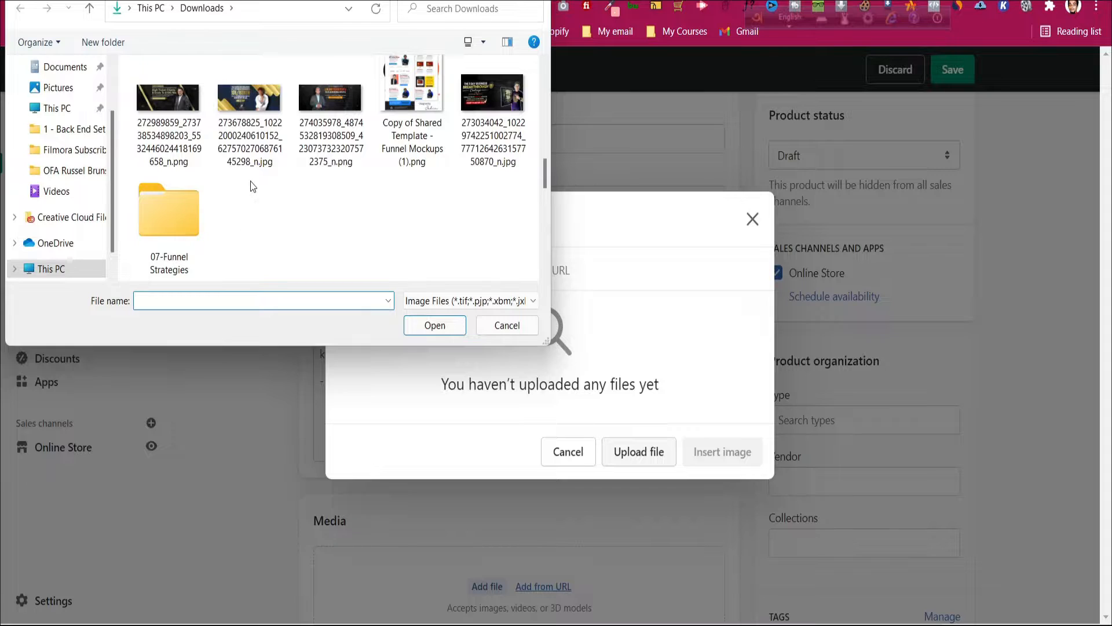
scroll(302, 147, "down", 3)
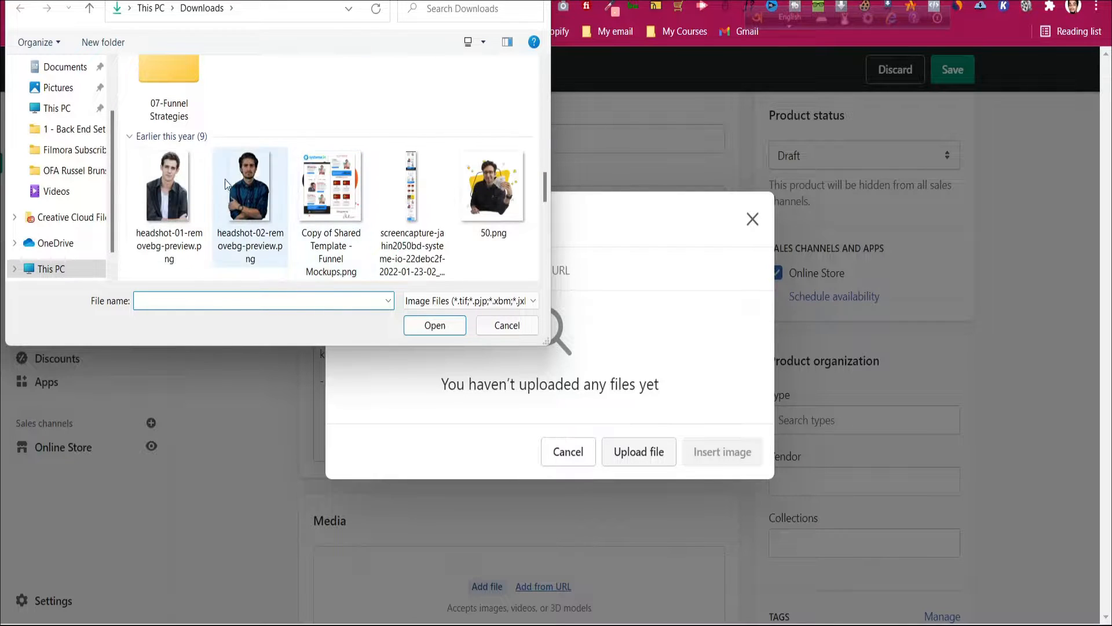
left_click(200, 185)
left_click(435, 325)
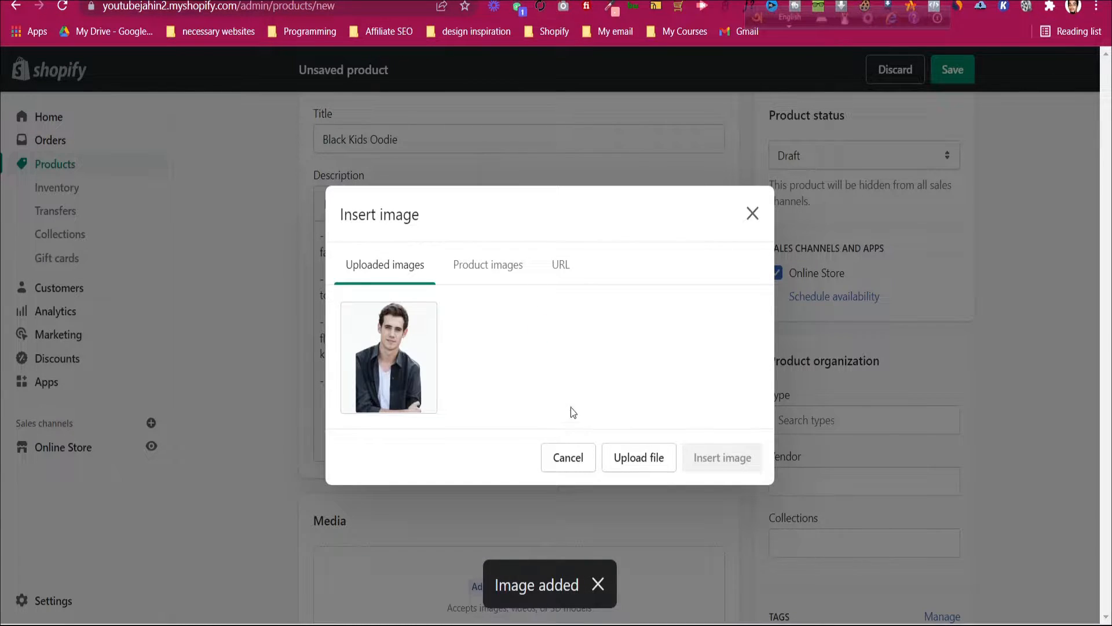
left_click(394, 347)
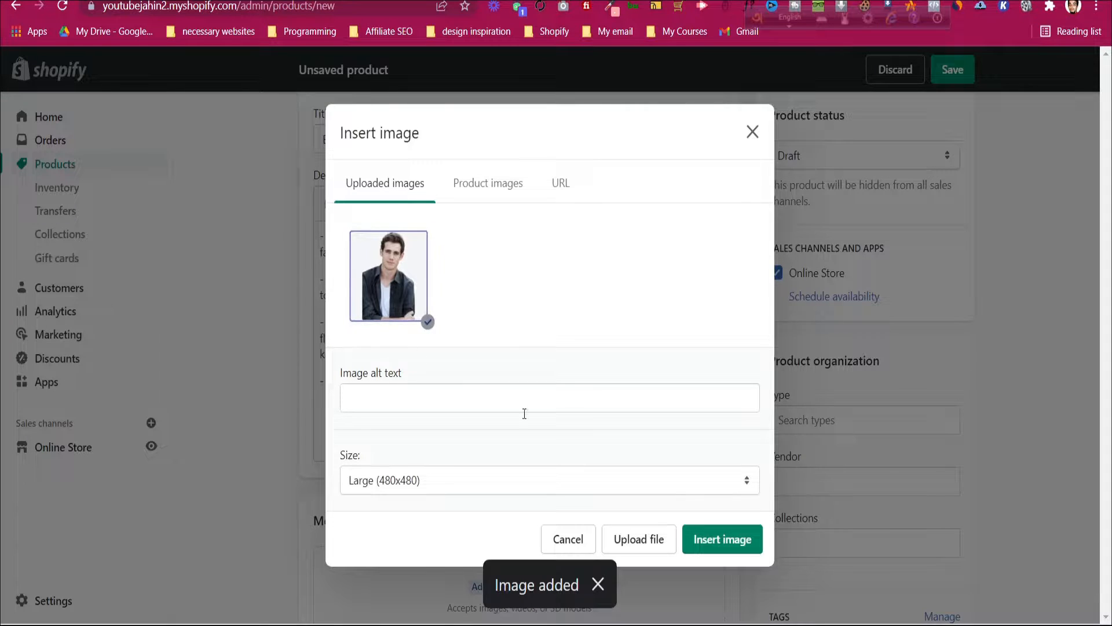
left_click(737, 546)
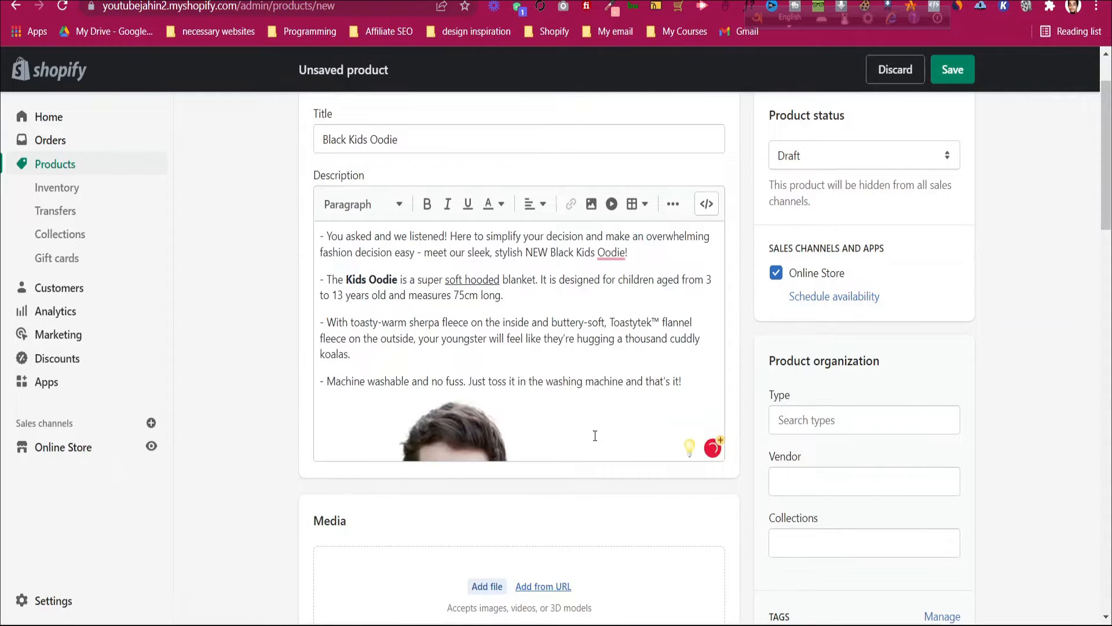
Step: Delete the inserted headshot image from the product description
scroll(596, 432, "down", 4)
scroll(638, 289, "up", 5)
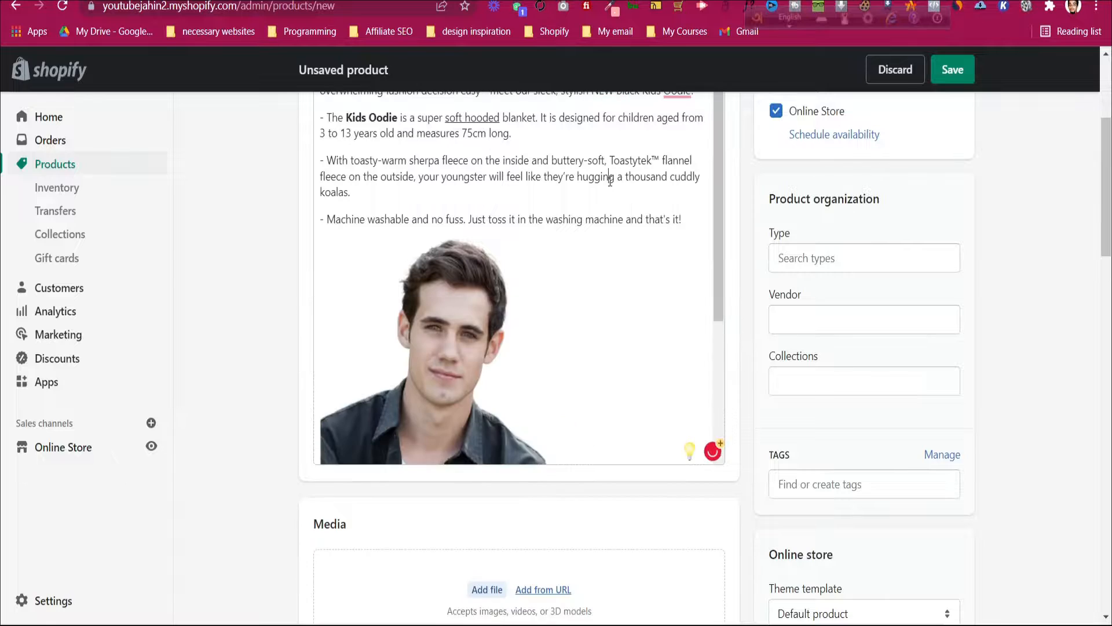
scroll(568, 268, "down", 2)
scroll(556, 268, "up", 3)
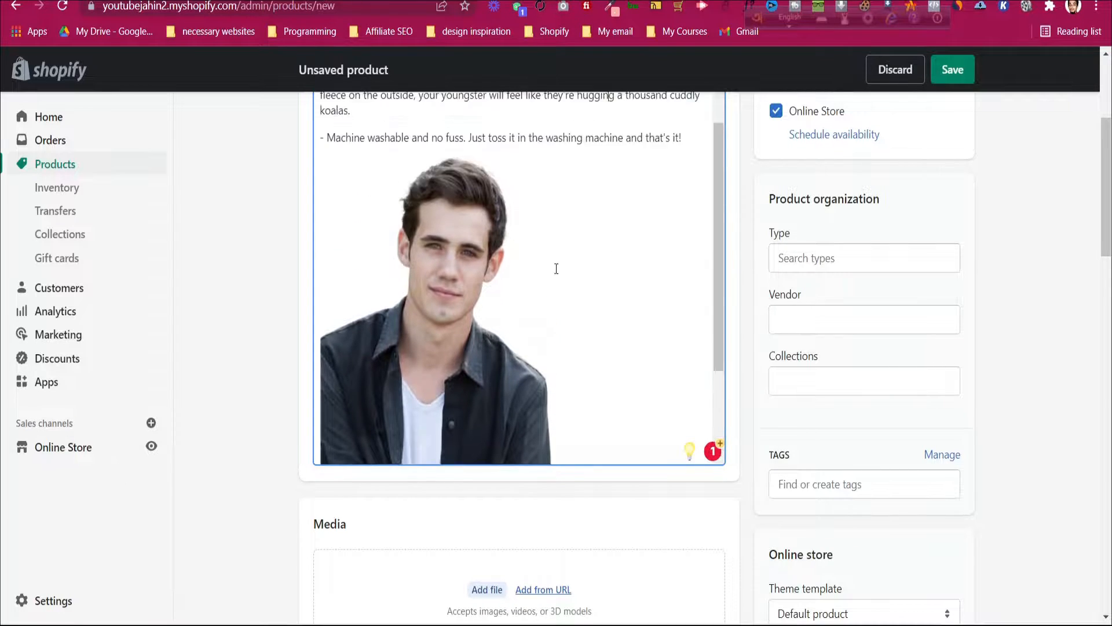
left_click(534, 307)
key("Delete")
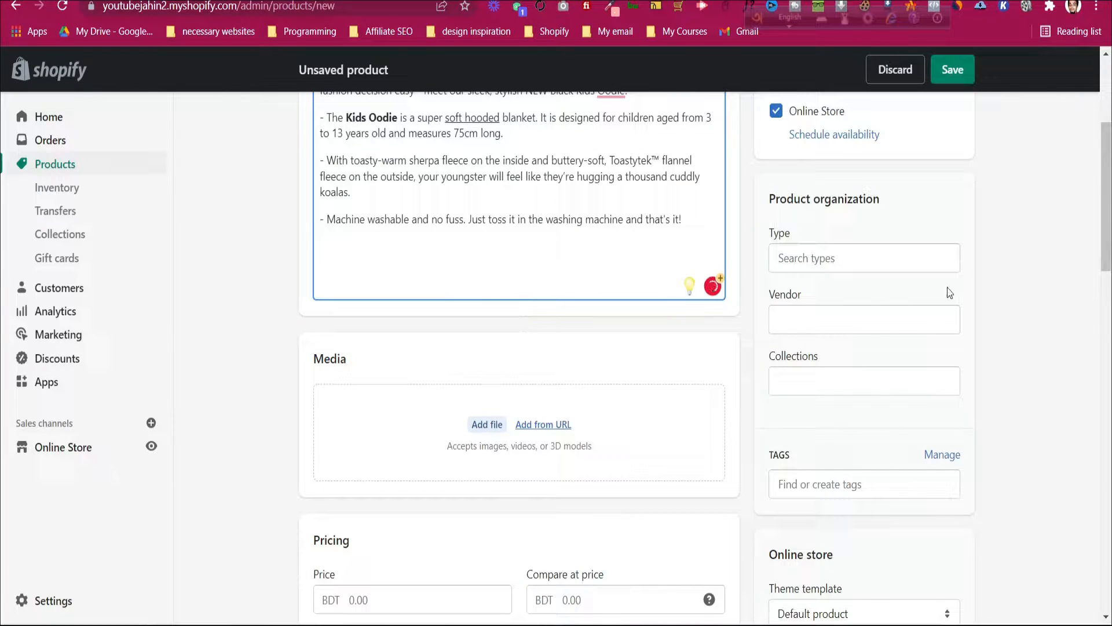
Step: Try center alignment on all four description paragraphs and return them to left alignment
scroll(989, 290, "up", 3)
scroll(989, 290, "up", 2)
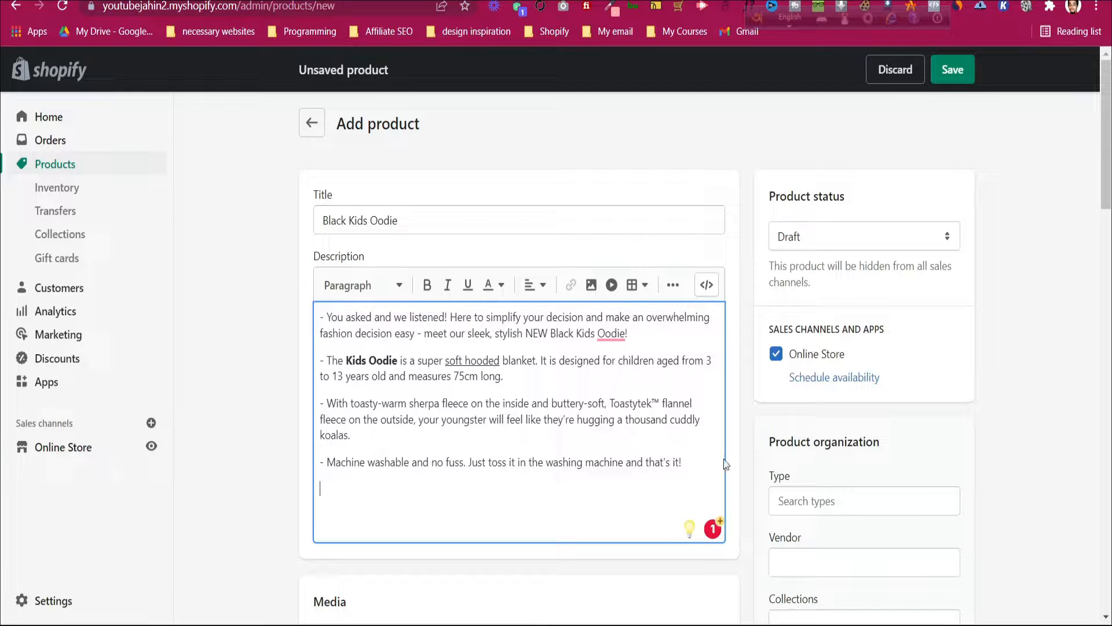
left_click_drag(693, 462, 321, 316)
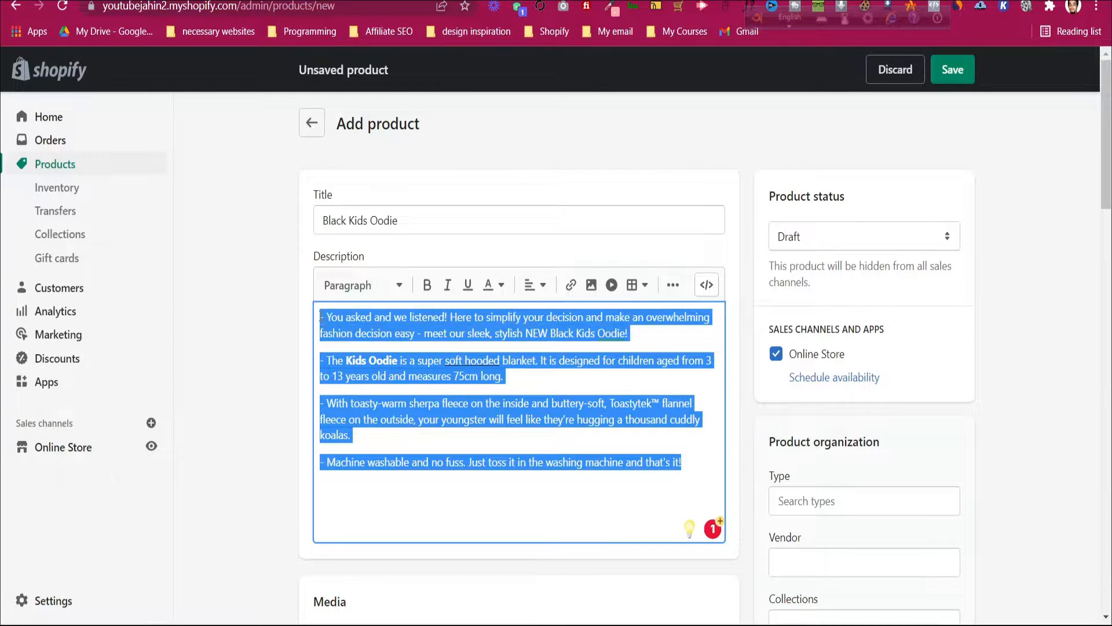
left_click(528, 286)
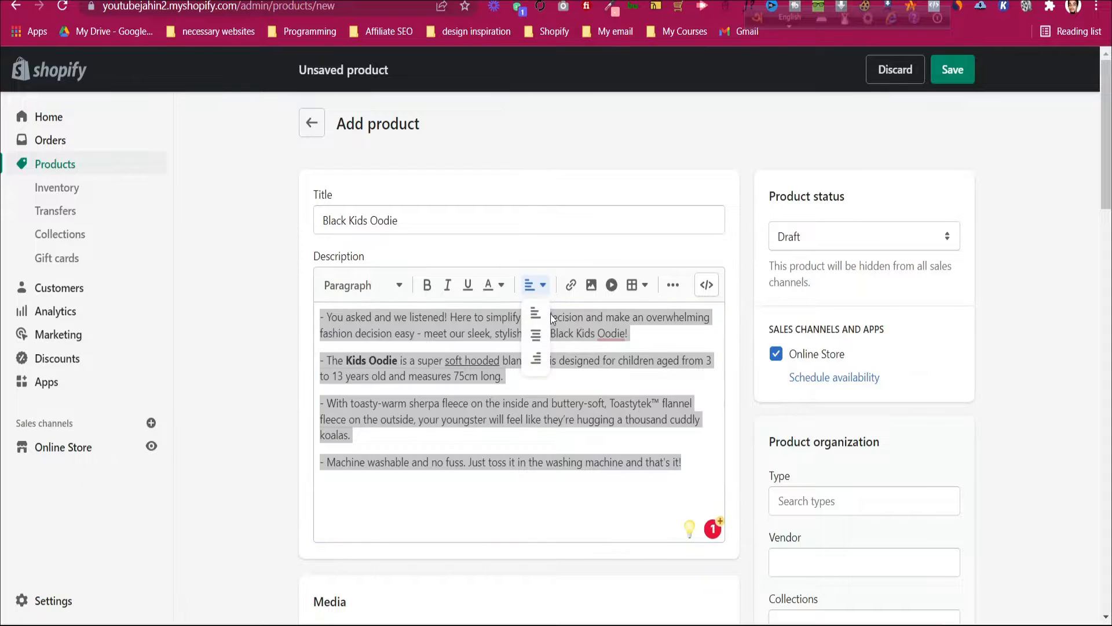
left_click(542, 342)
left_click(534, 286)
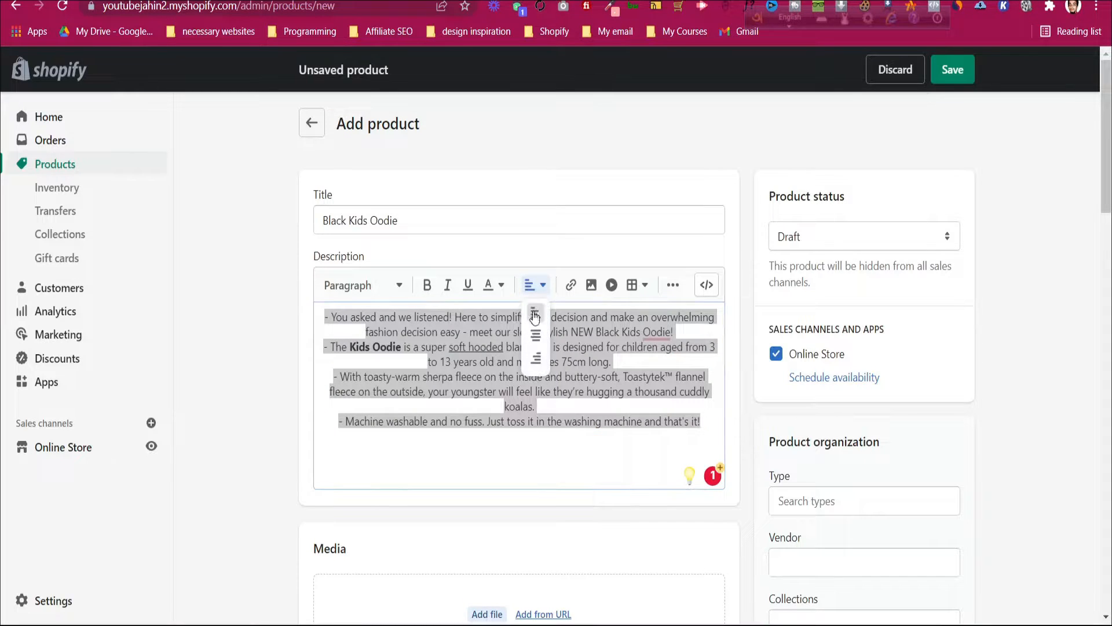
left_click(535, 314)
Step: Insert a blank line between each of the four paragraphs in the product description
left_click(624, 343)
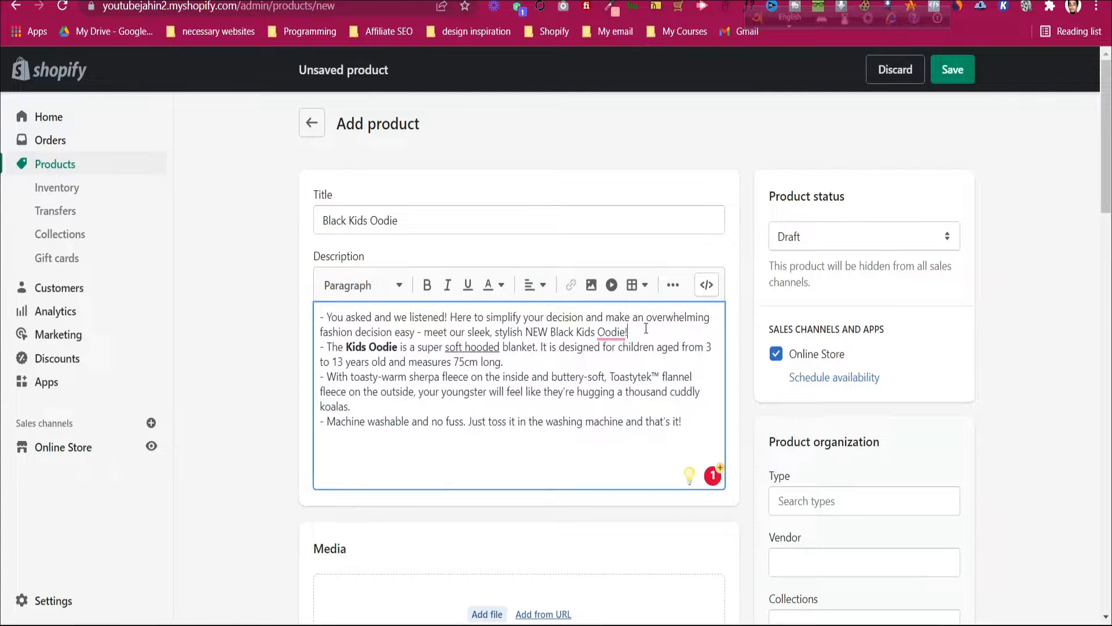
key("Return")
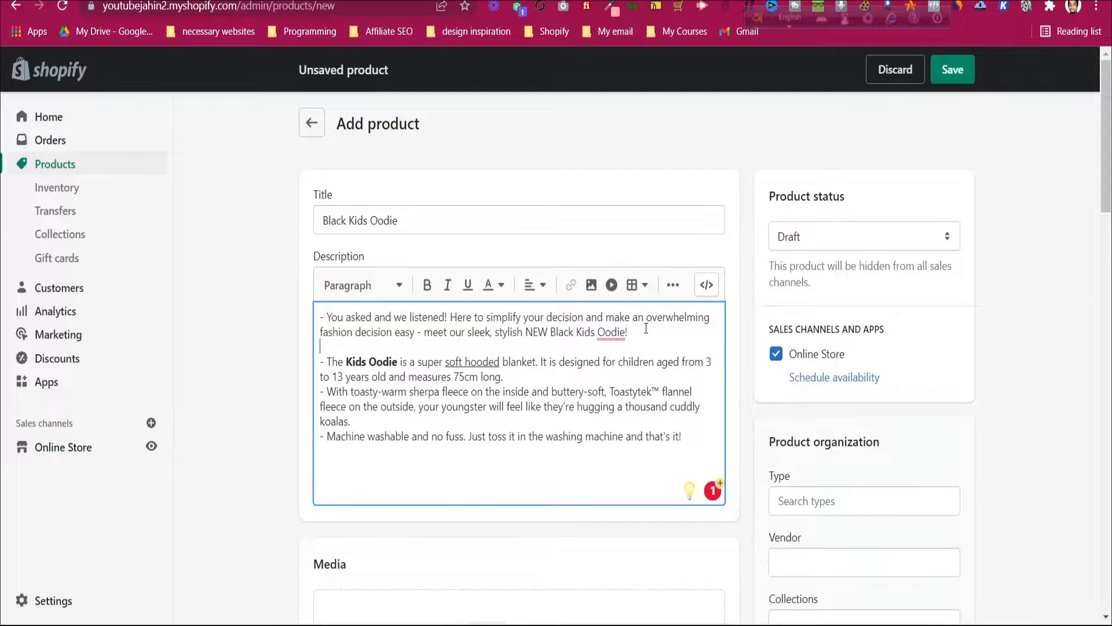
key("Down")
key("Down")
key("Return")
key("Down")
key("Down")
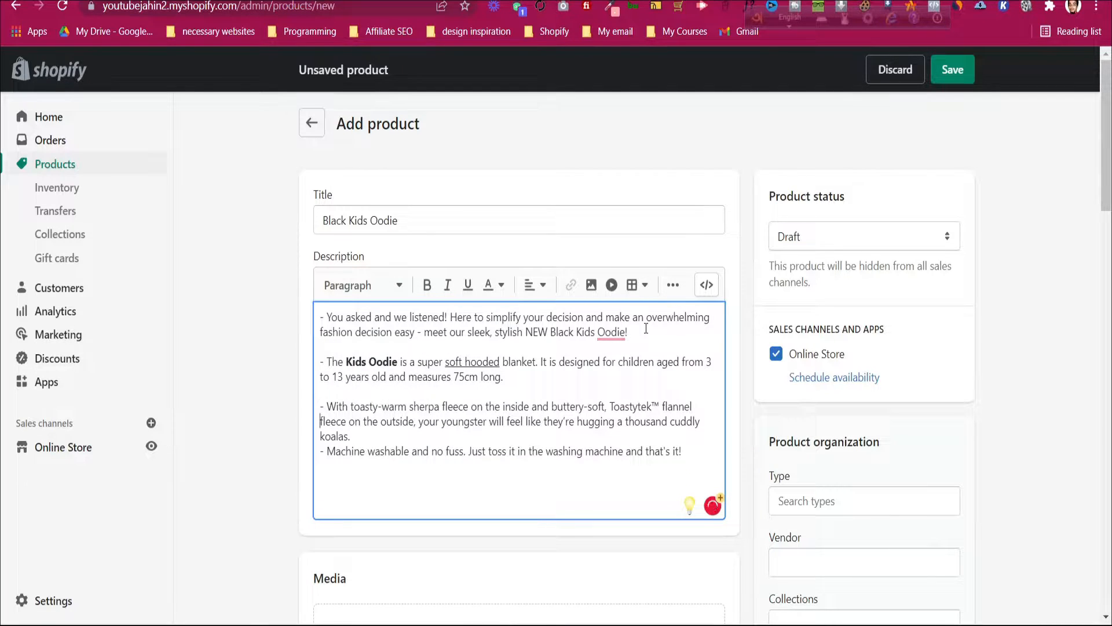
key("Return")
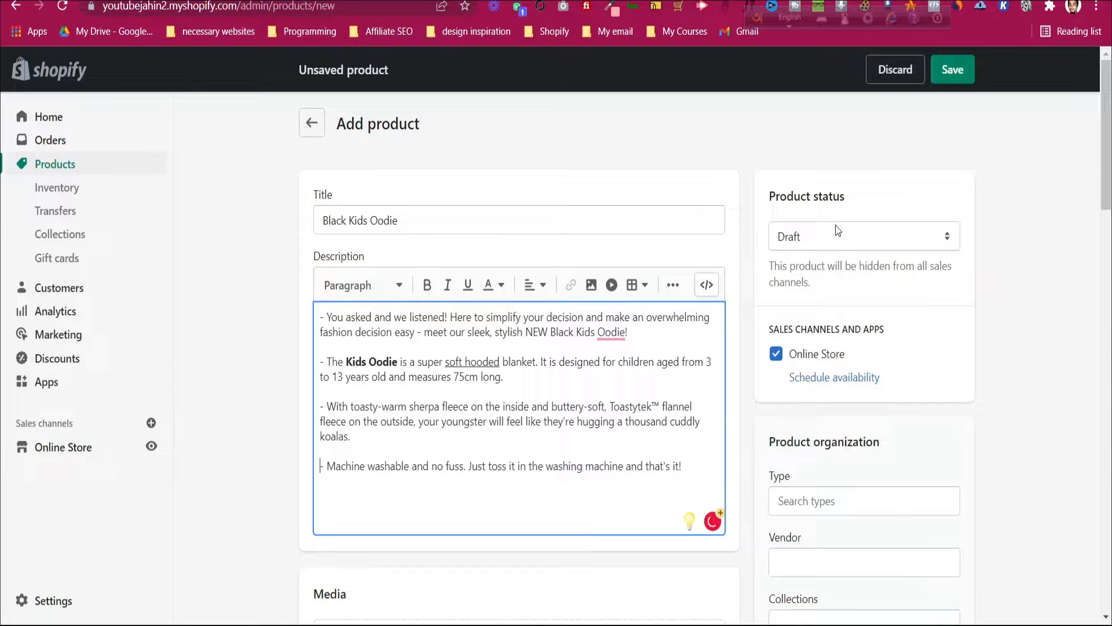
Step: Set the product status to Active
left_click(798, 235)
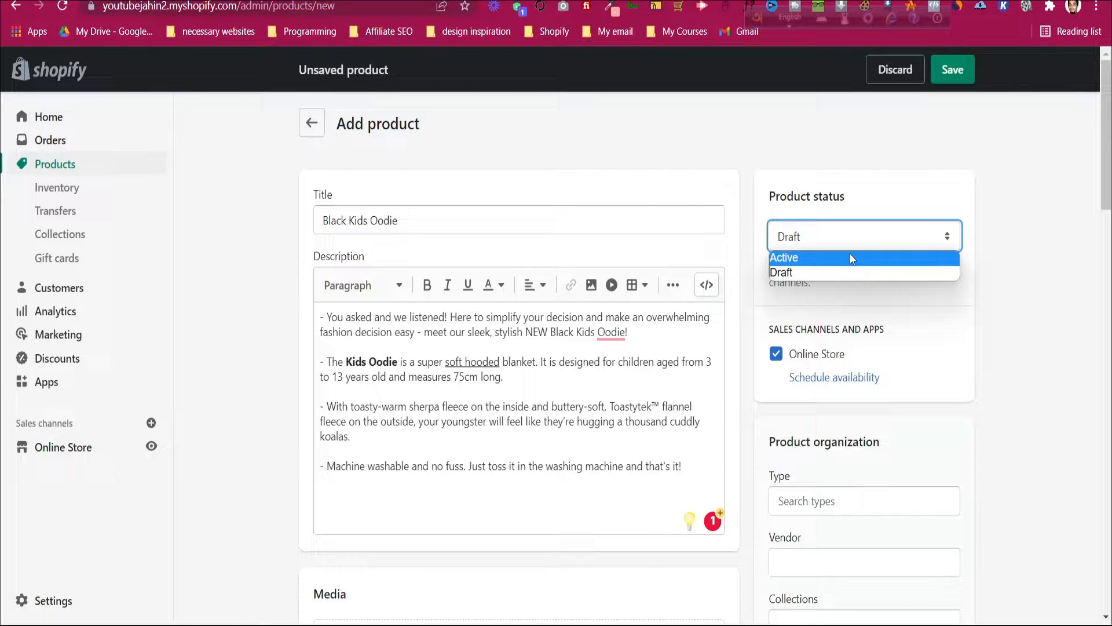
left_click(850, 258)
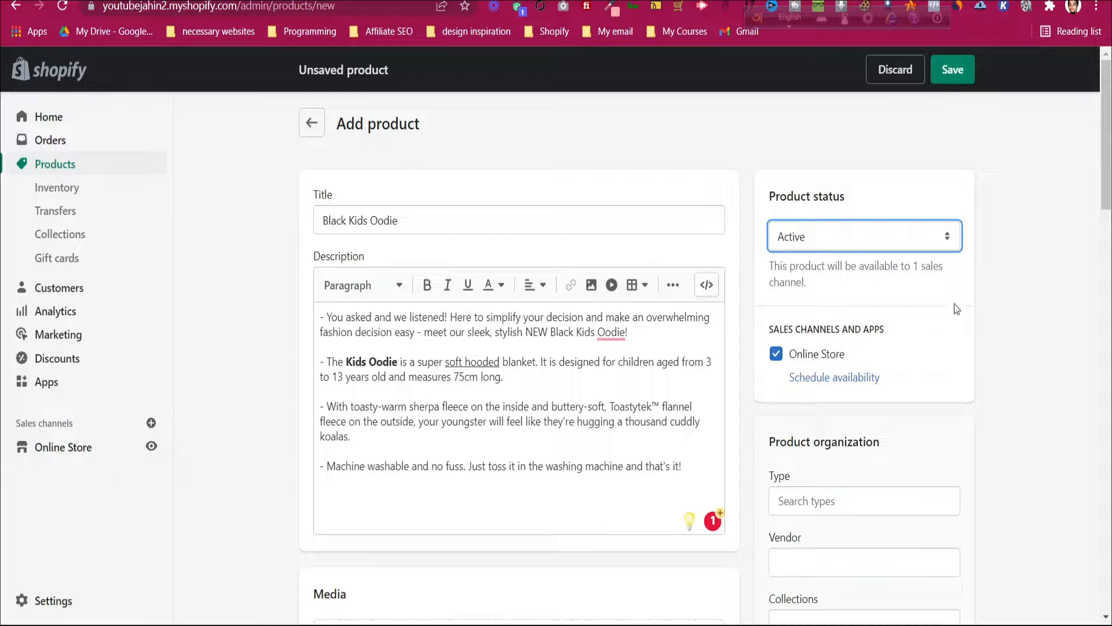
Step: Switch to the Oodie product page, browse its photo gallery and save the first, seated photo to Downloads as Black_20825_1500x.jpg
scroll(949, 290, "down", 3)
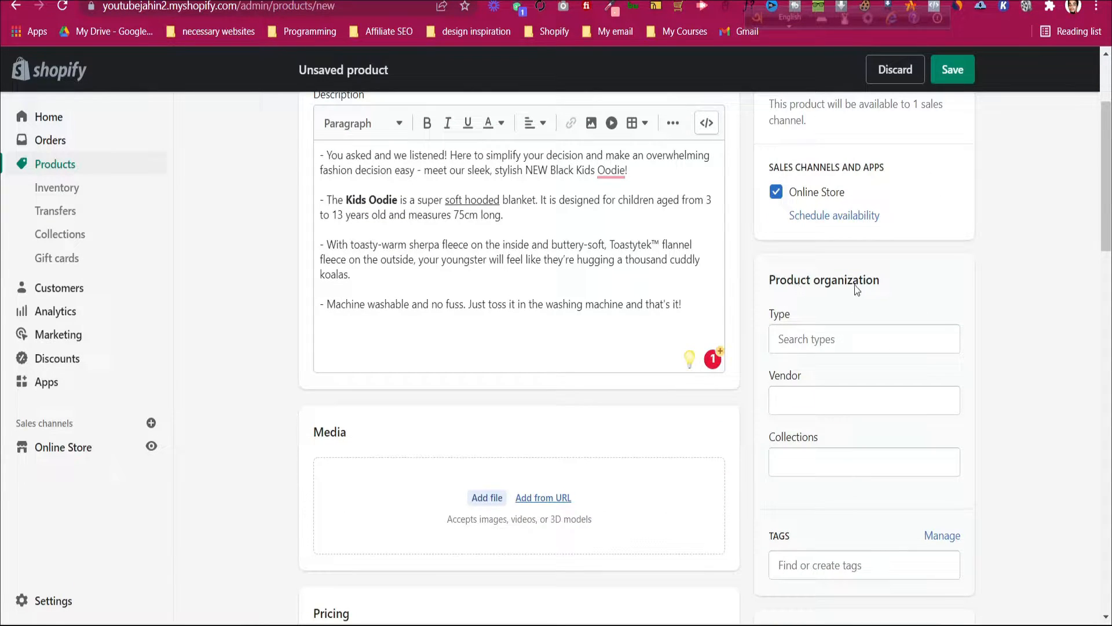
scroll(848, 342, "down", 3)
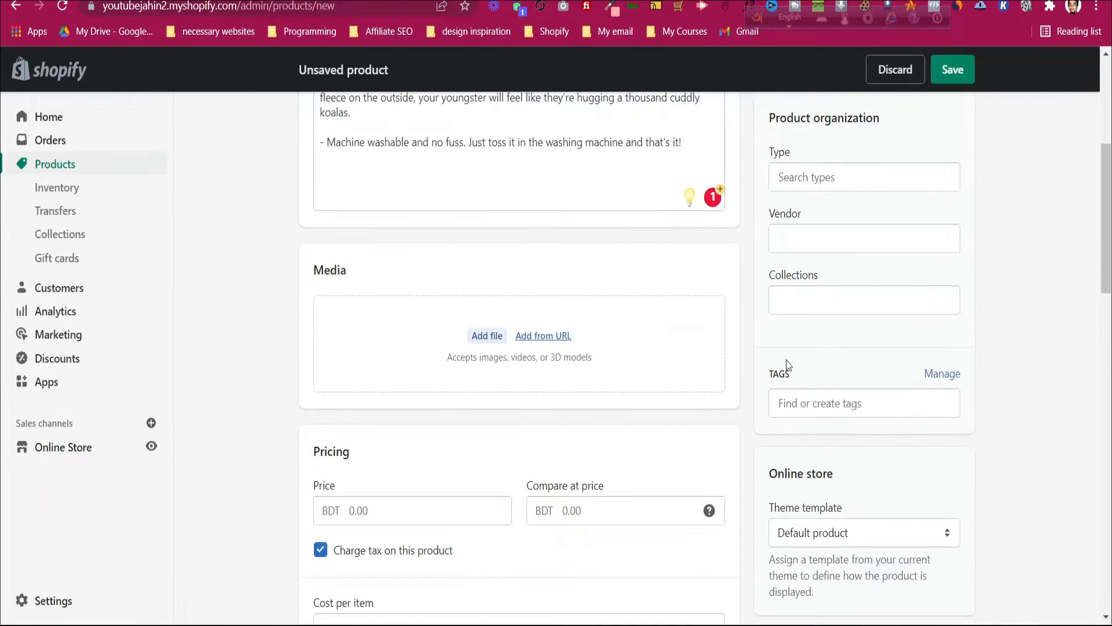
scroll(746, 335, "up", 1)
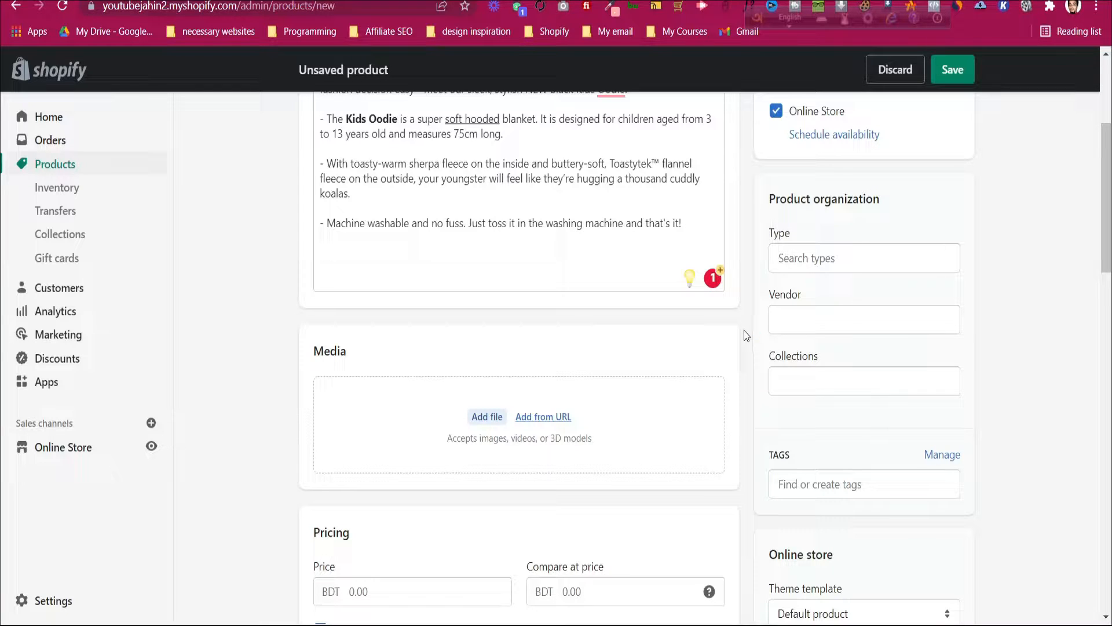
scroll(343, 334, "down", 1)
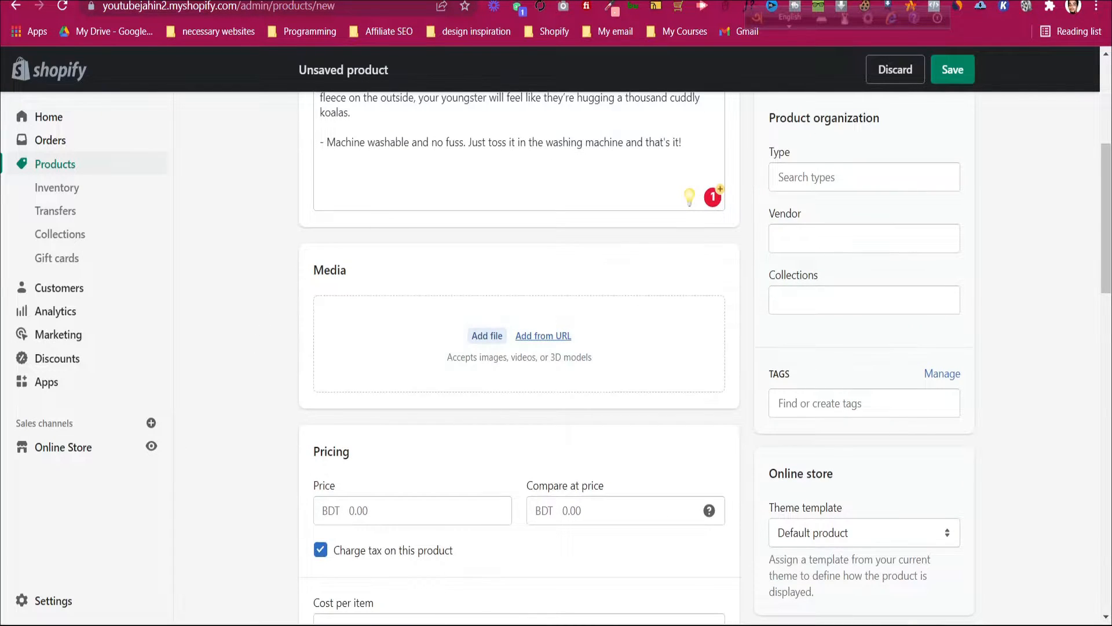
key("ctrl+Tab")
scroll(624, 204, "down", 3)
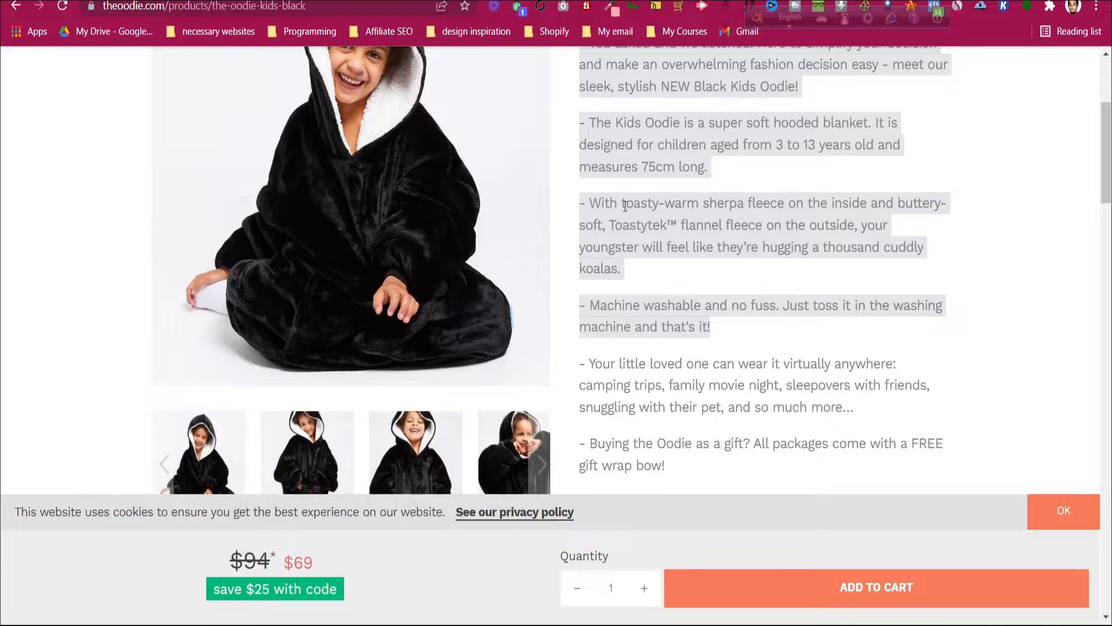
scroll(314, 383, "up", 4)
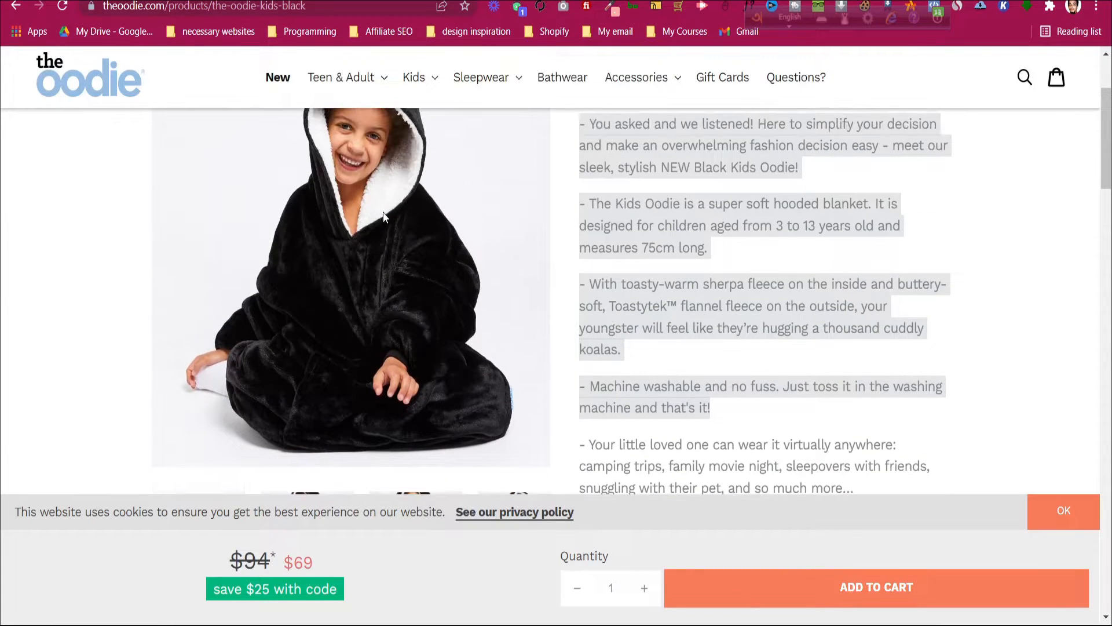
scroll(321, 367, "down", 4)
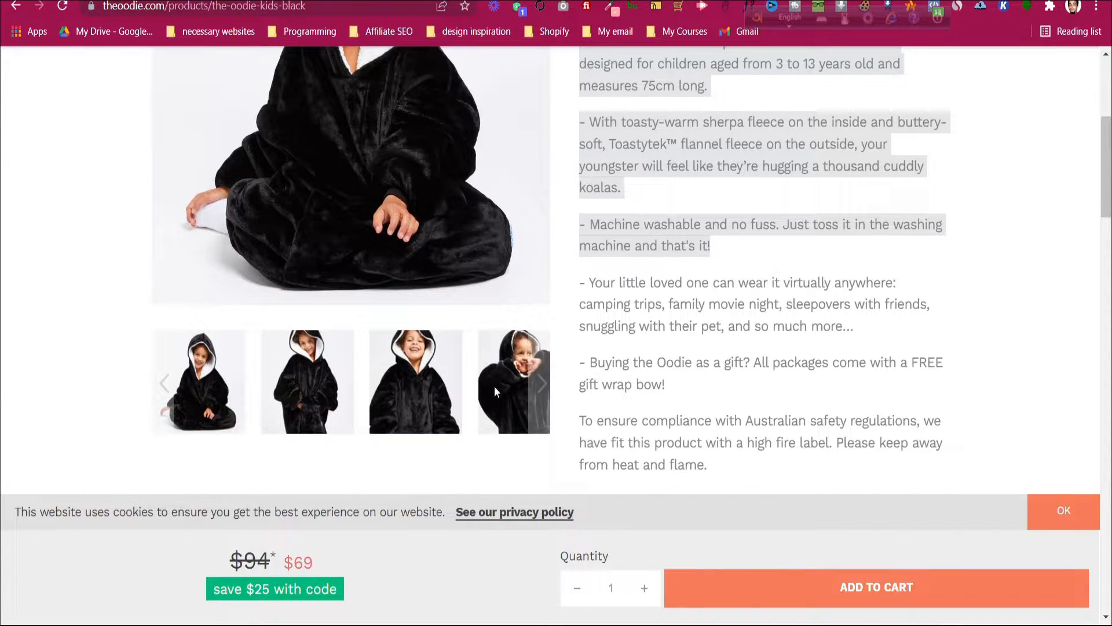
left_click(542, 382)
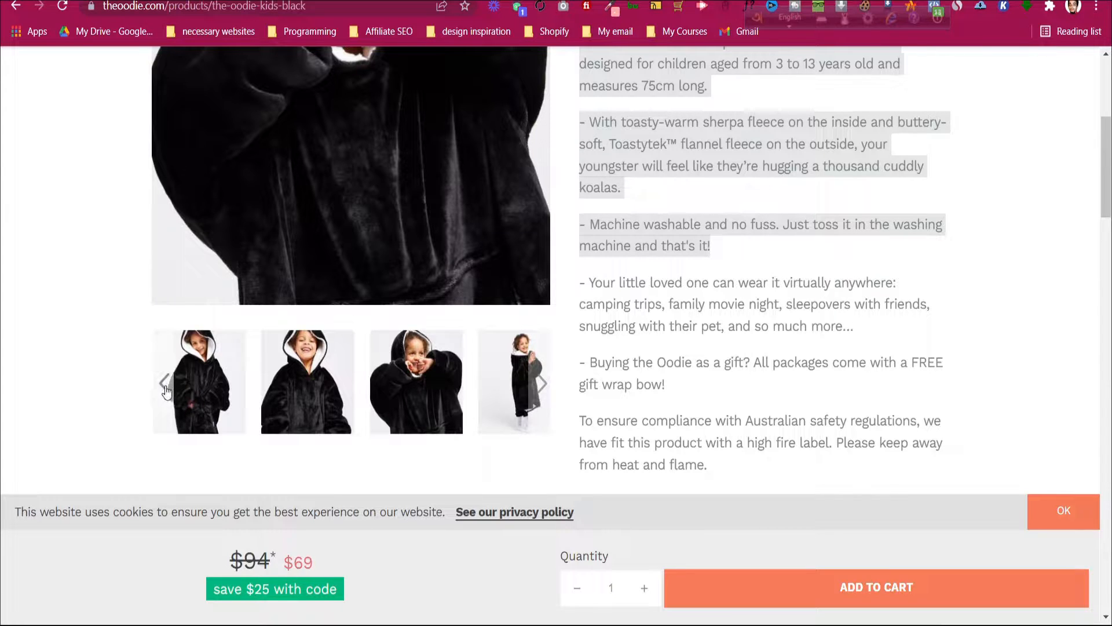
left_click(180, 384)
left_click(214, 377)
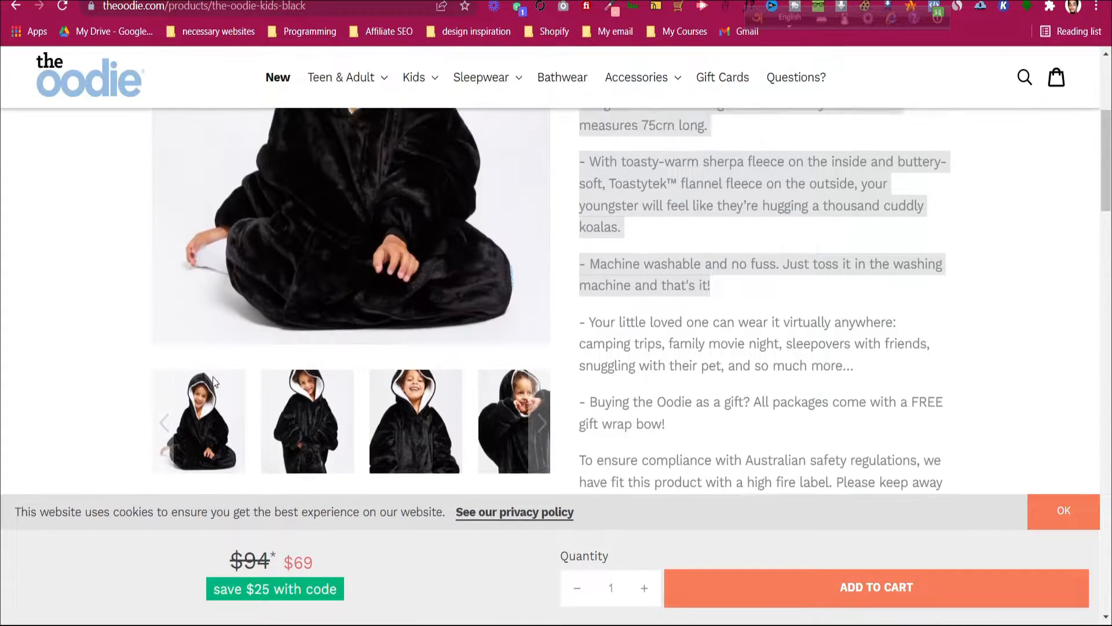
right_click(317, 270)
left_click(342, 307)
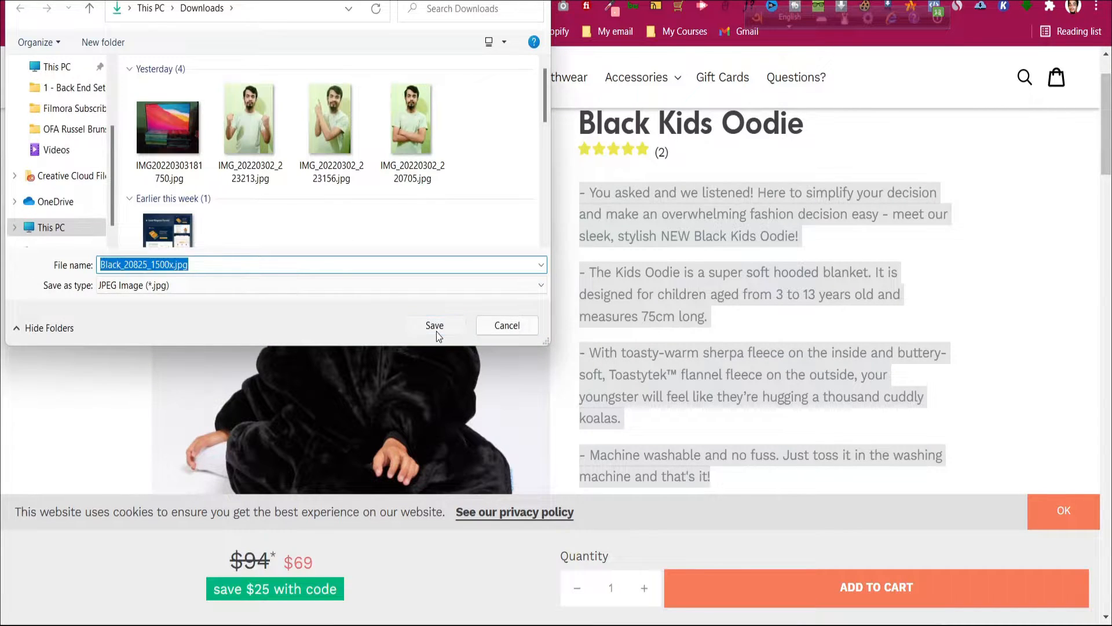
left_click(436, 329)
Step: Show the second gallery photo and save it to Downloads as Black_20820_1500x.jpg
scroll(410, 290, "down", 5)
left_click(338, 281)
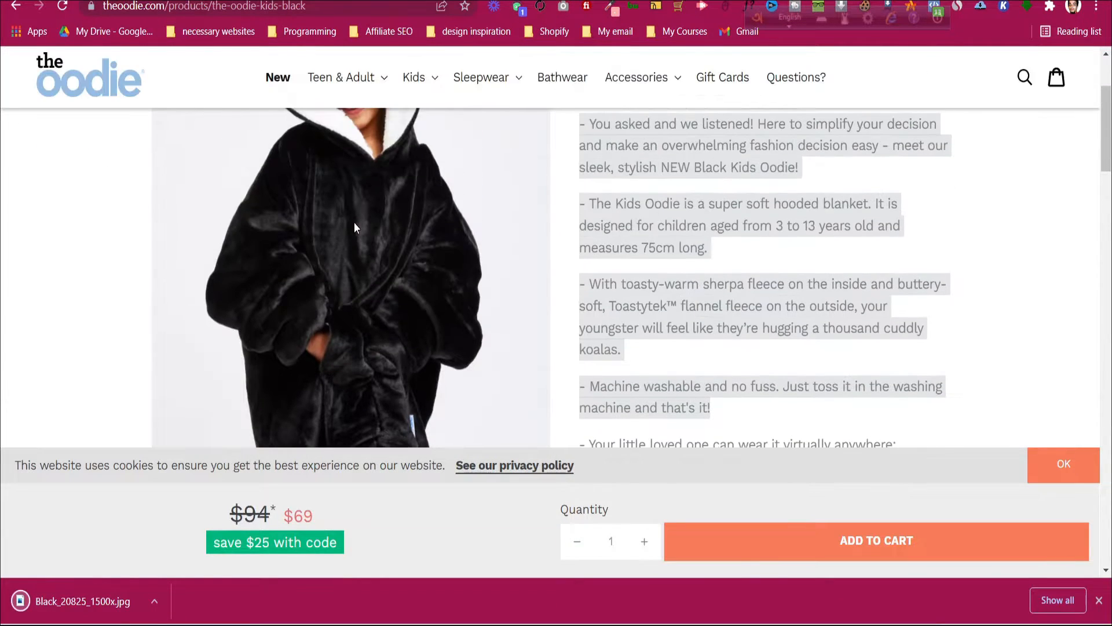
right_click(354, 222)
left_click(378, 250)
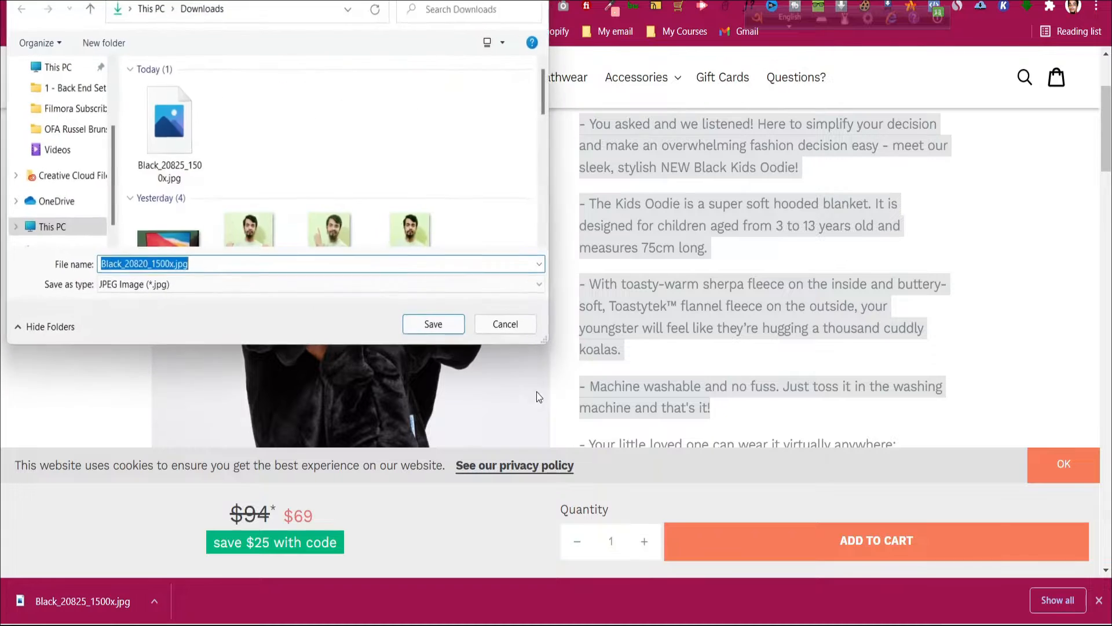
left_click(434, 324)
Step: Show the third gallery photo and save it to Downloads as Black_20815_1500x.jpg
scroll(435, 307, "down", 4)
left_click(415, 318)
scroll(415, 318, "up", 5)
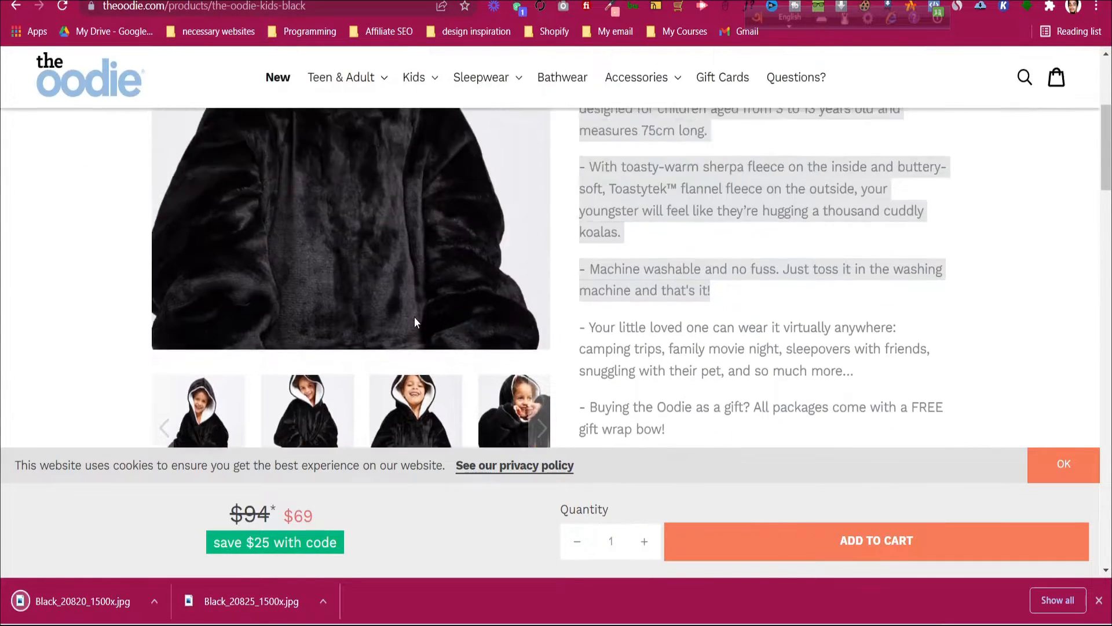
right_click(380, 256)
left_click(405, 293)
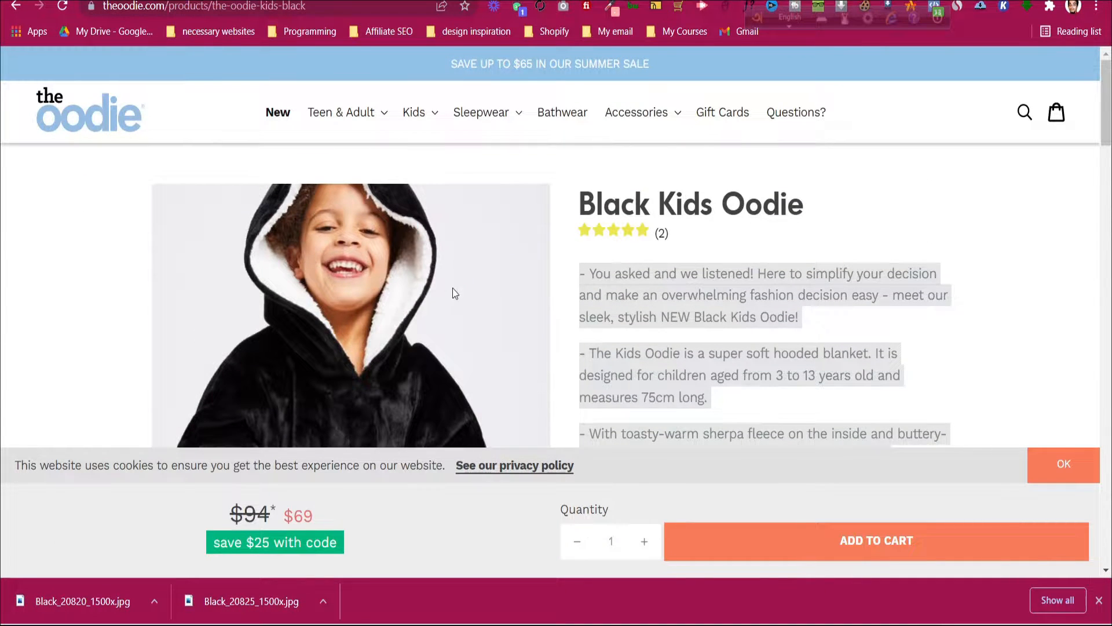
left_click(435, 325)
Step: Return to the Shopify product form and upload Black_20825_1500x.jpg from Downloads as the first product media image
left_click(205, 1)
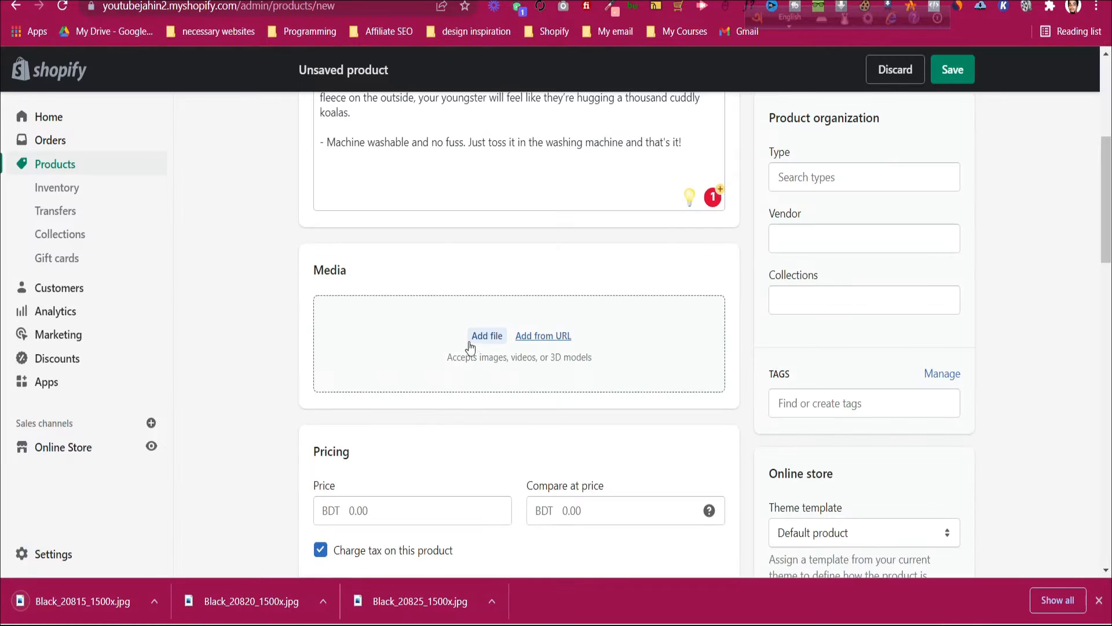
left_click(489, 340)
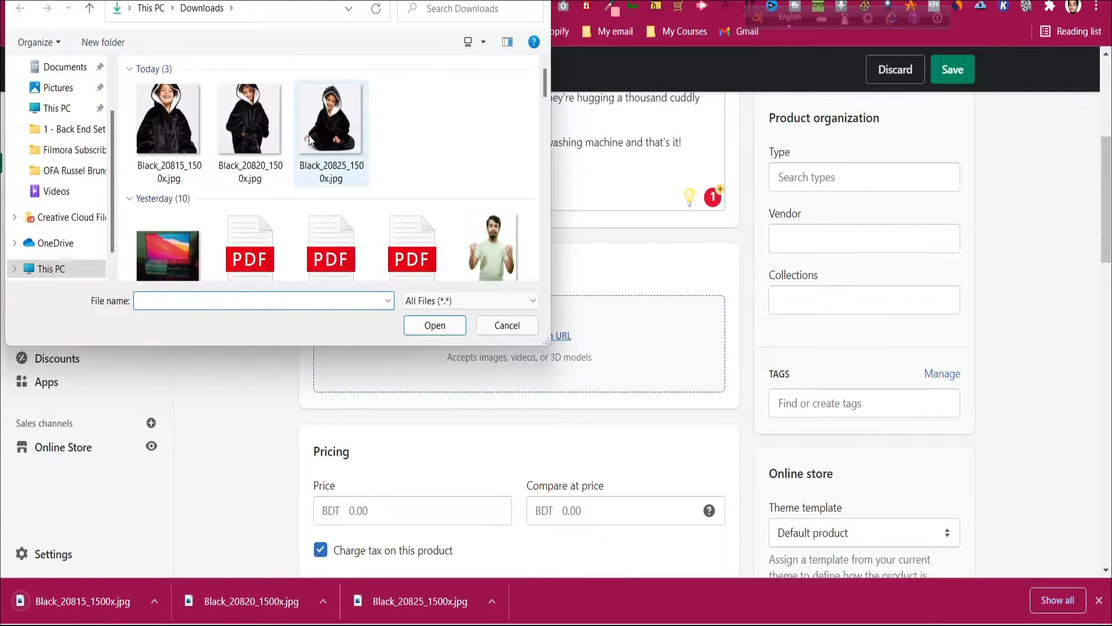
left_click(330, 122)
left_click(434, 325)
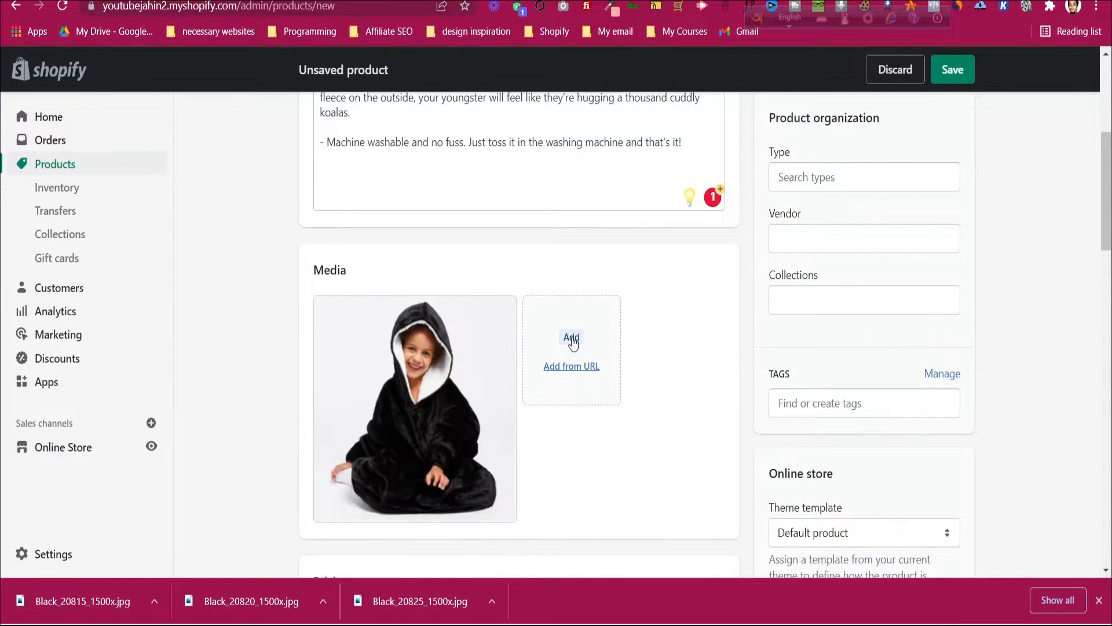
Step: Add Black_20815_1500x.jpg and Black_20820_1500x.jpg from Downloads to the product media together
left_click(233, 166)
left_click(182, 127, "ctrl")
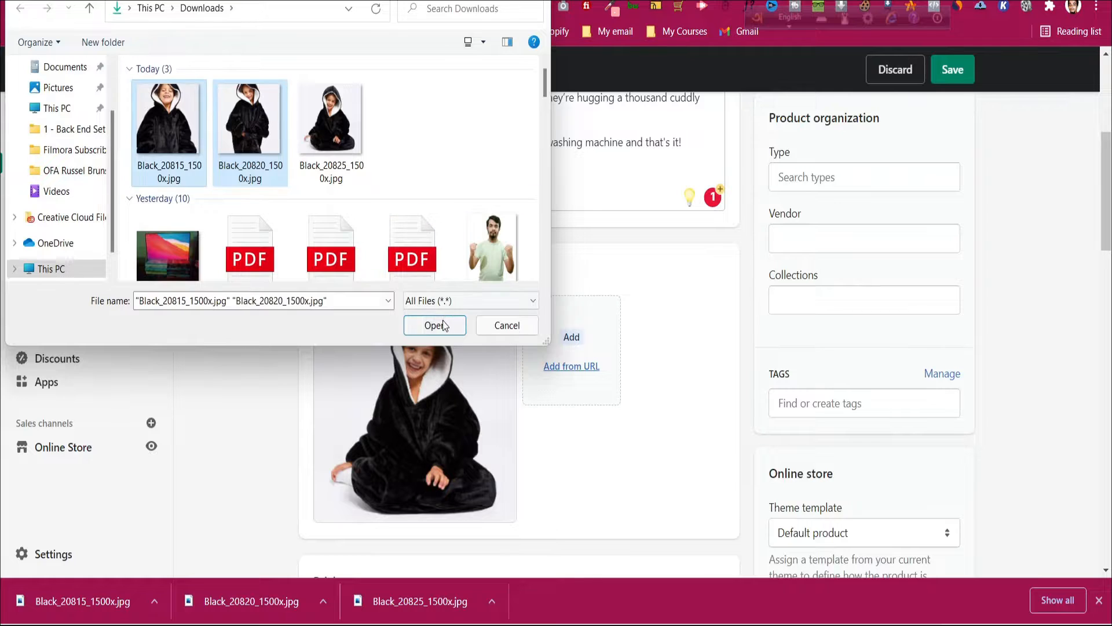
left_click(442, 325)
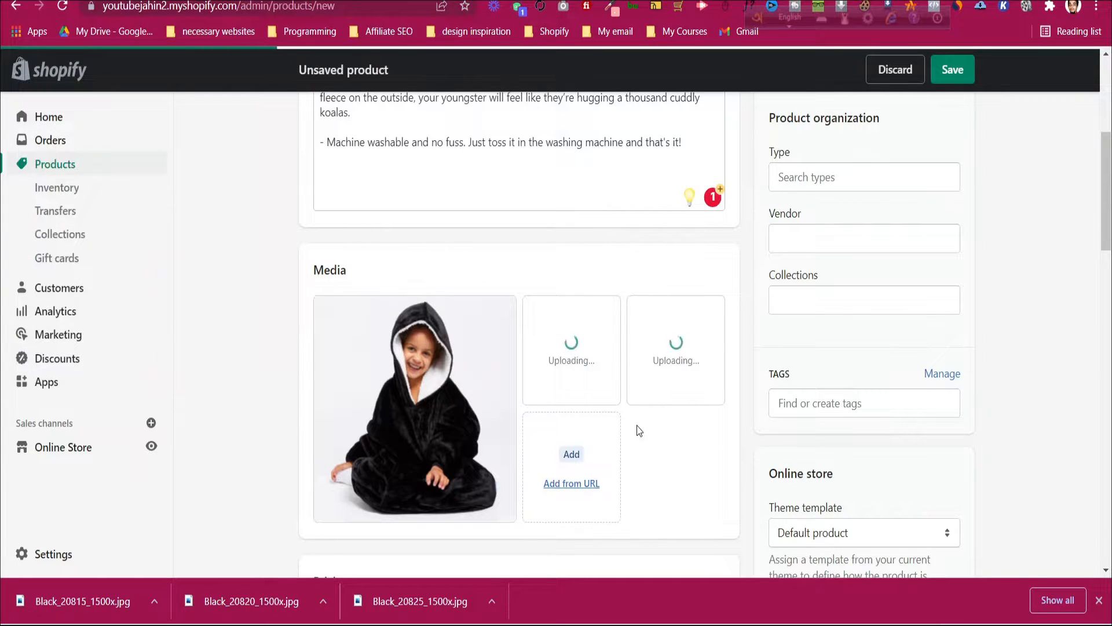
Step: Set the product's price to BDT 50 and its compare-at price to BDT 100
scroll(638, 425, "down", 1)
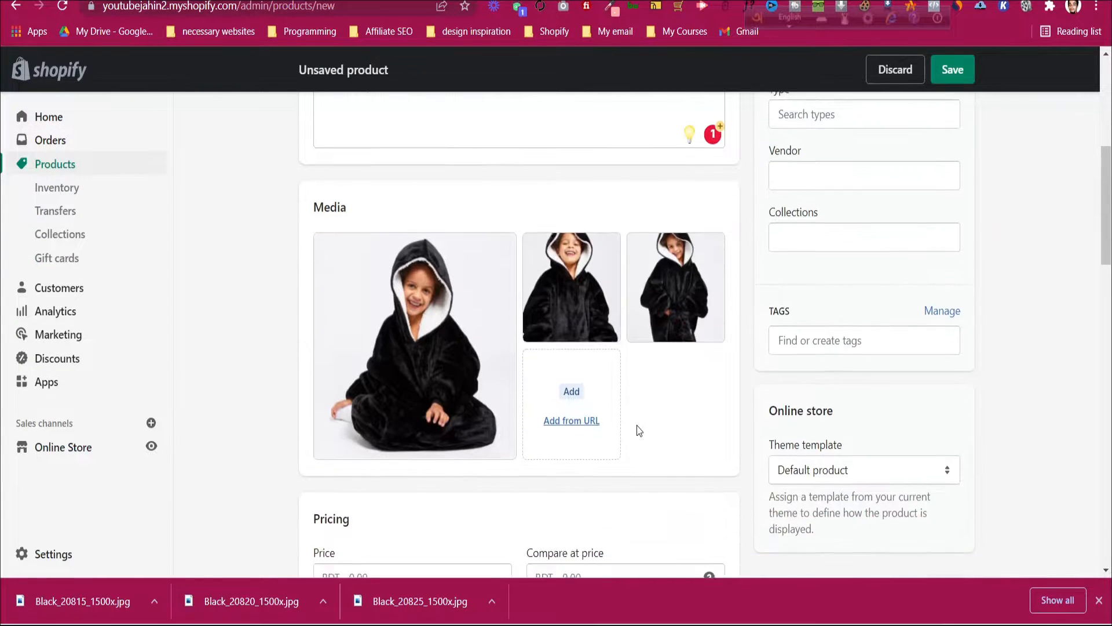
scroll(638, 426, "down", 1)
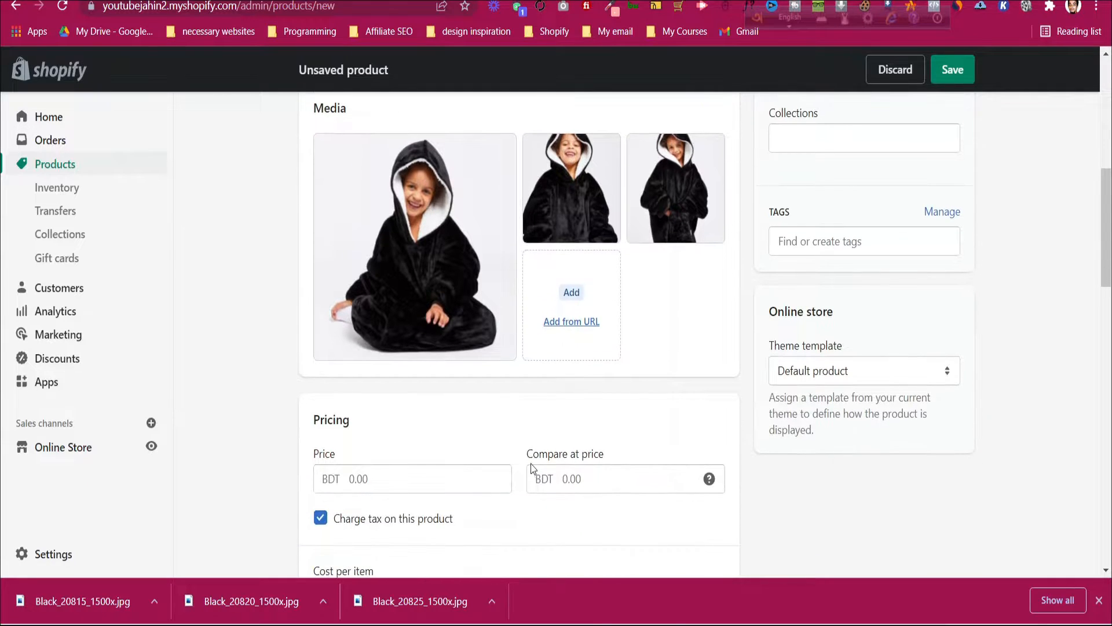
scroll(545, 361, "up", 1)
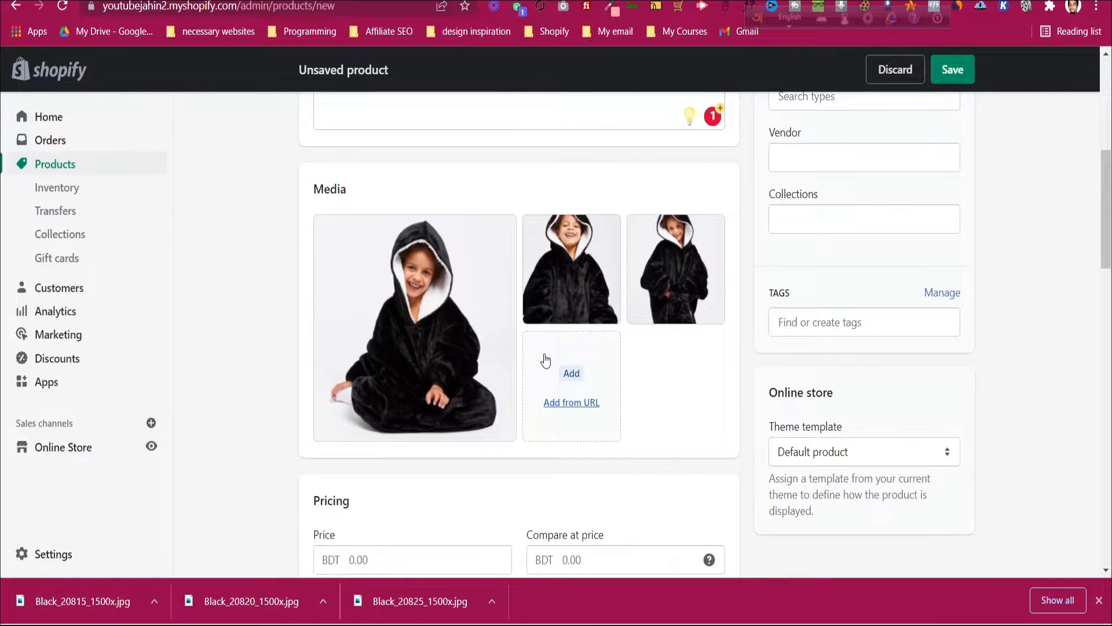
scroll(545, 360, "down", 1)
scroll(487, 379, "down", 1)
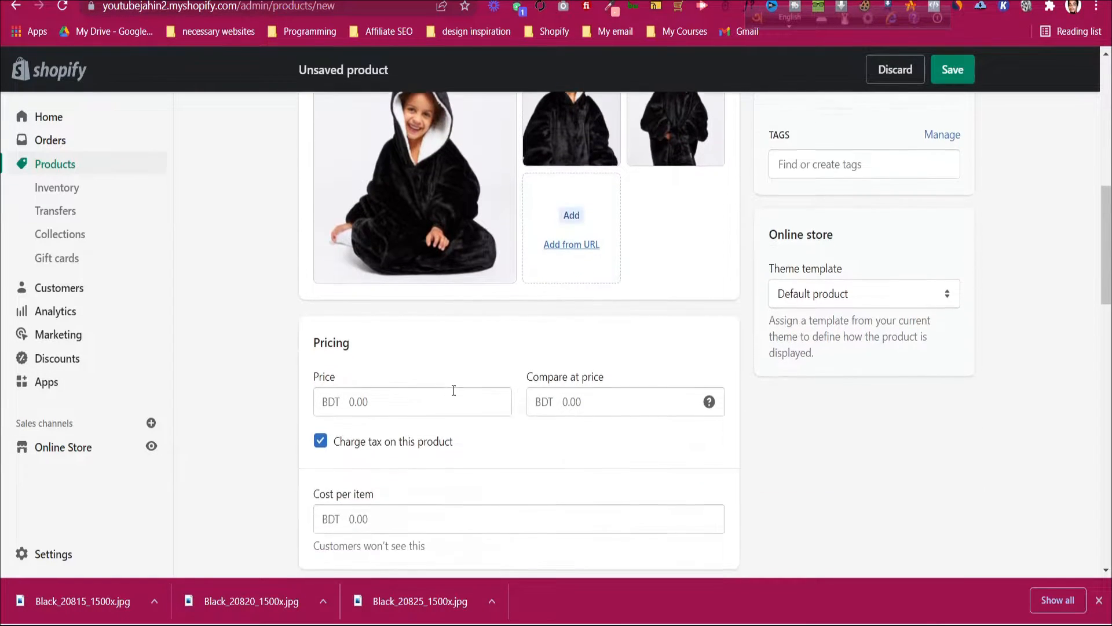
left_click(415, 396)
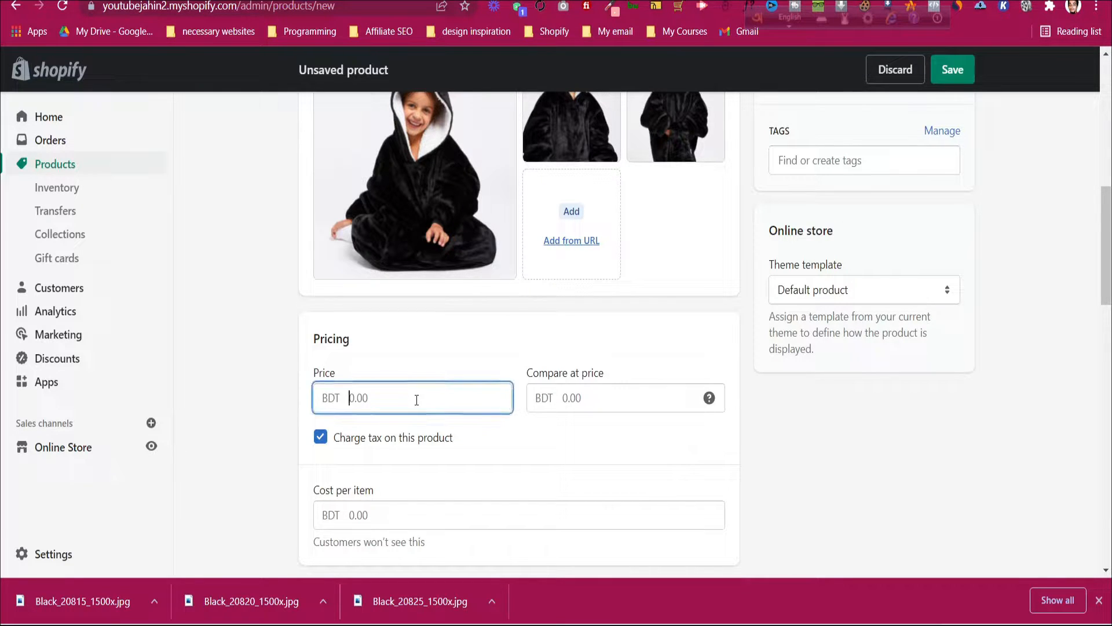
type("50")
left_click(436, 360)
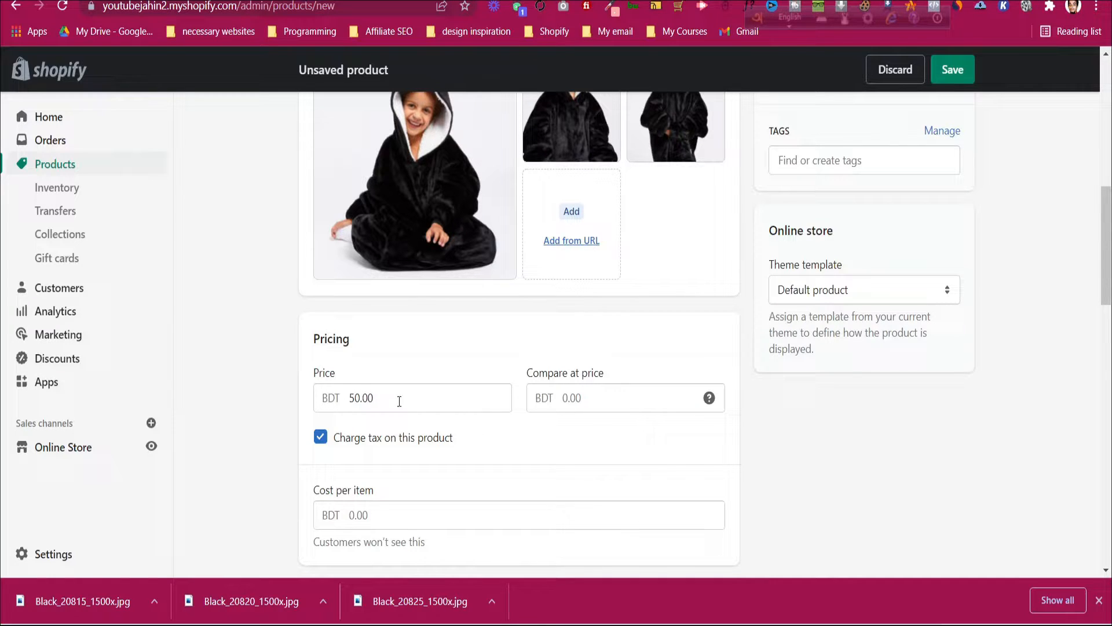
left_click(593, 397)
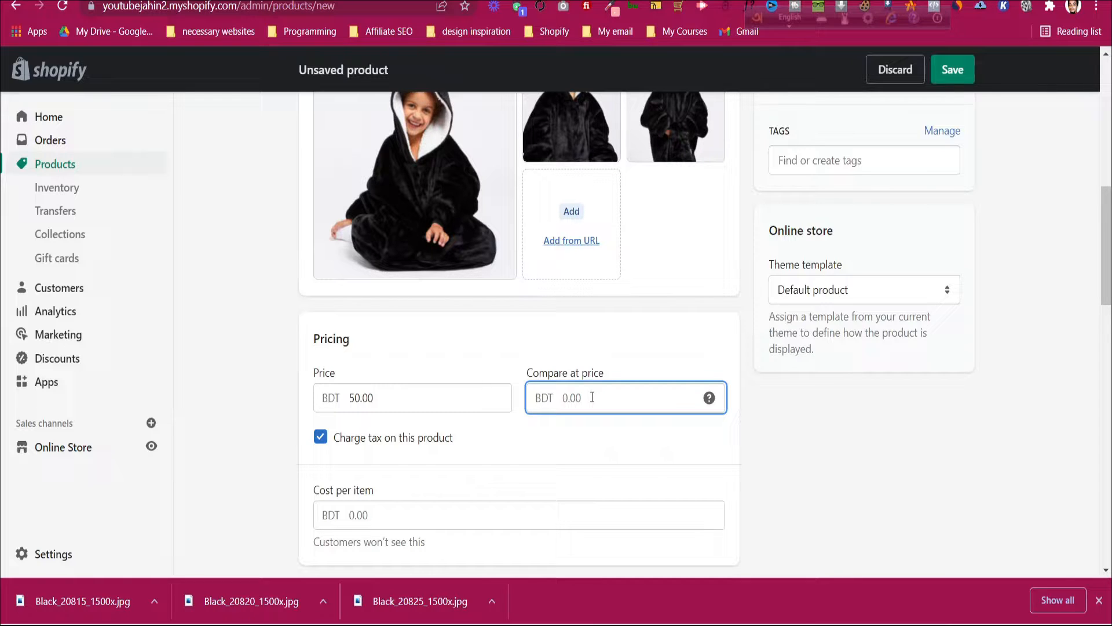
type("100")
left_click(502, 369)
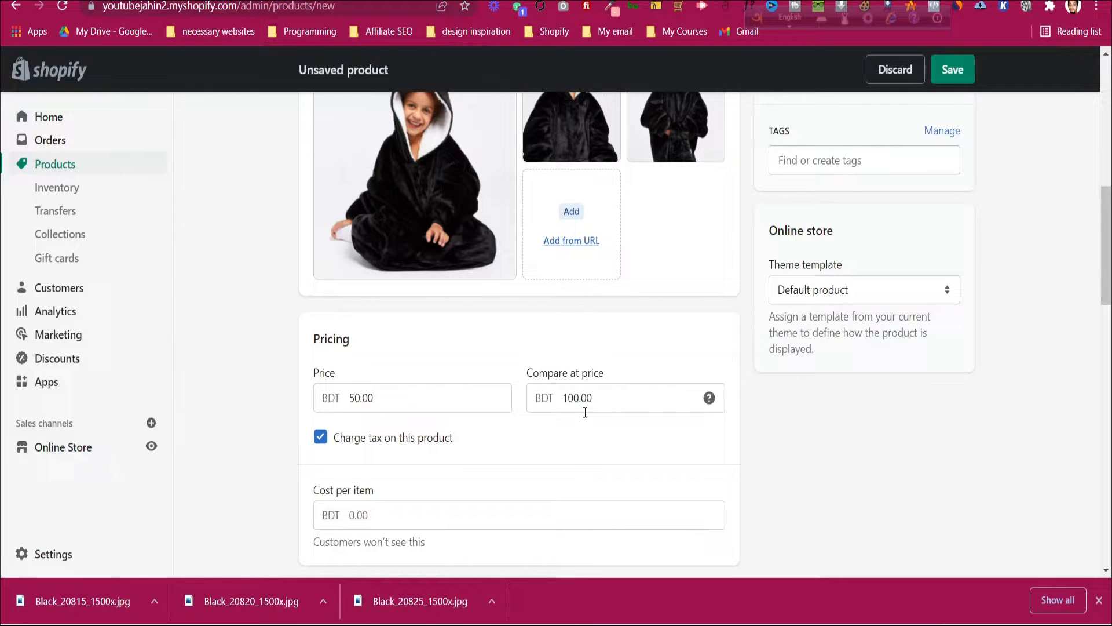
Step: Set the product's cost per item to BDT 10, leaving tax charging enabled
scroll(584, 412, "down", 3)
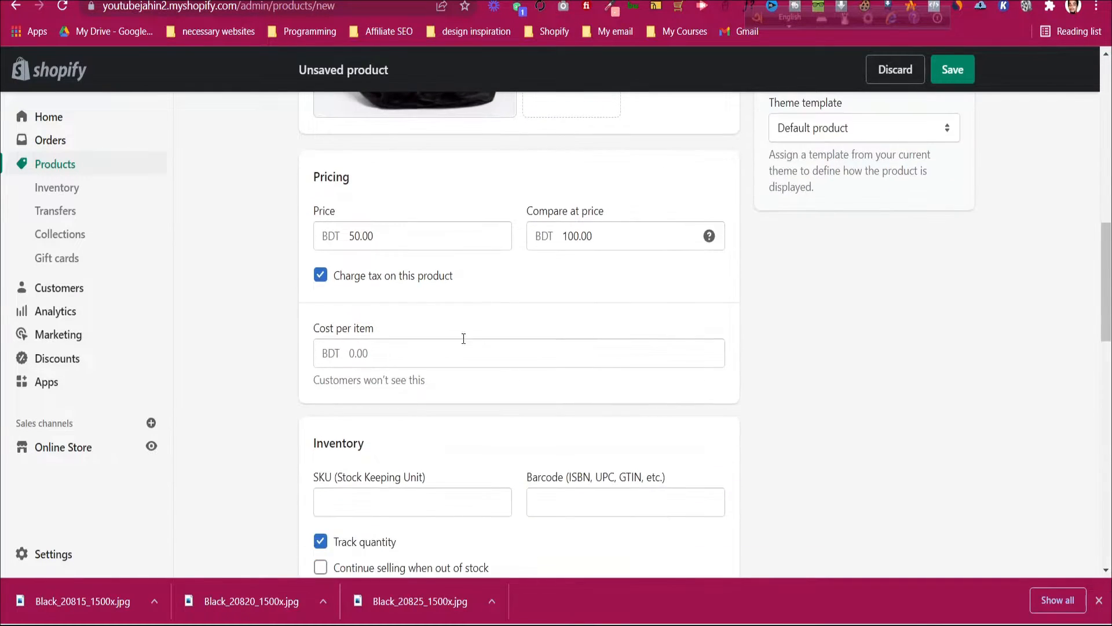
left_click(419, 283)
left_click(419, 283)
left_click(395, 358)
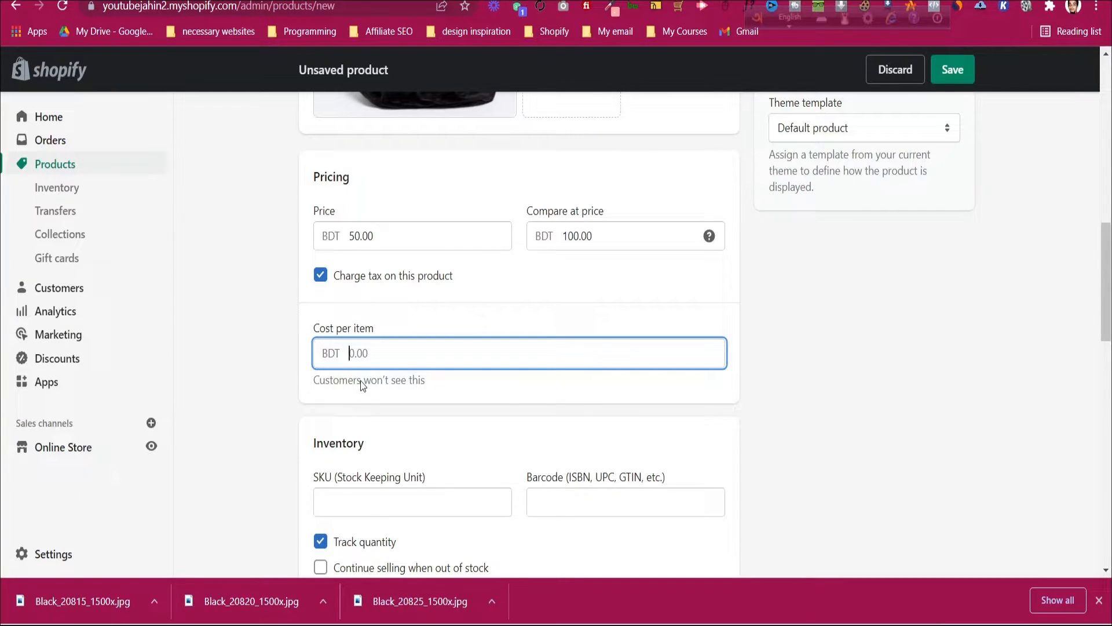
type("10")
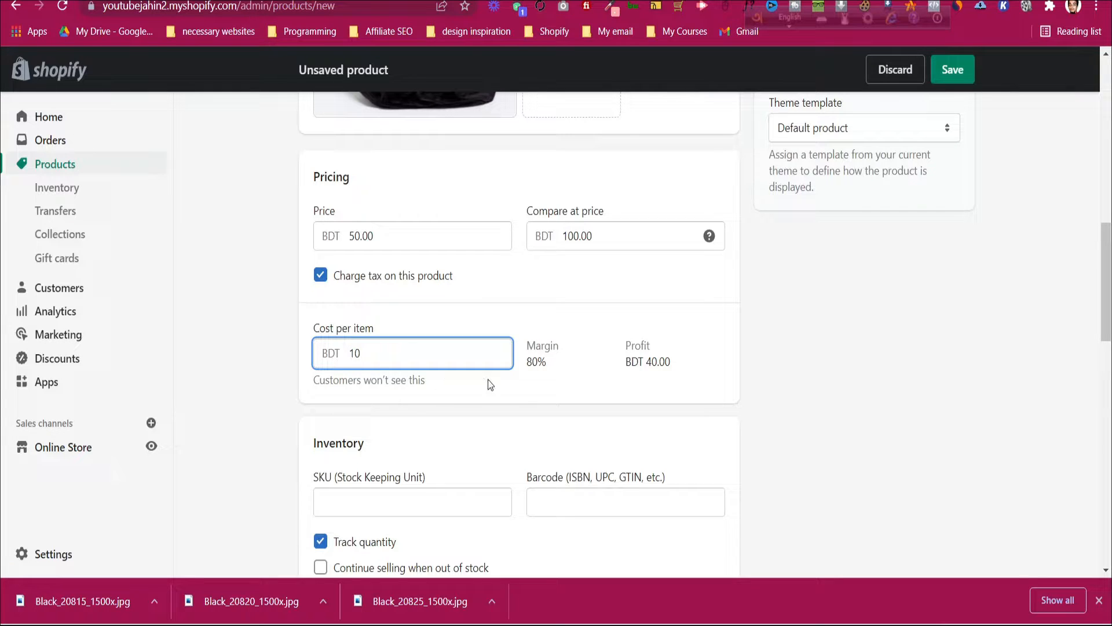
left_click(597, 321)
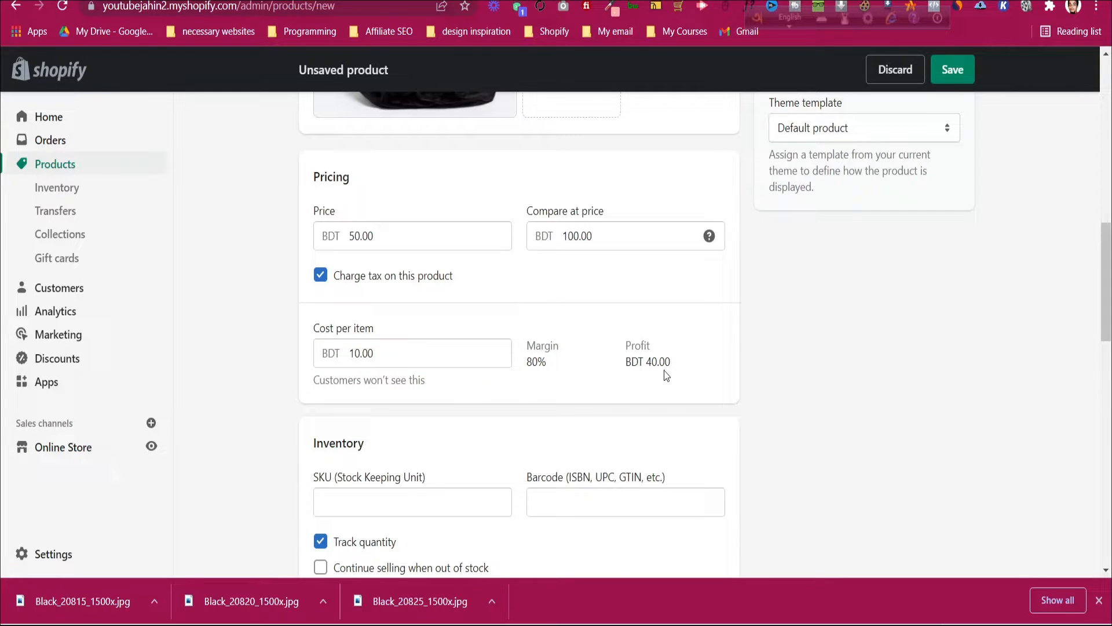
Step: Set the product's available inventory quantity at the store location to 900, leaving the SKU empty
scroll(387, 375, "down", 2)
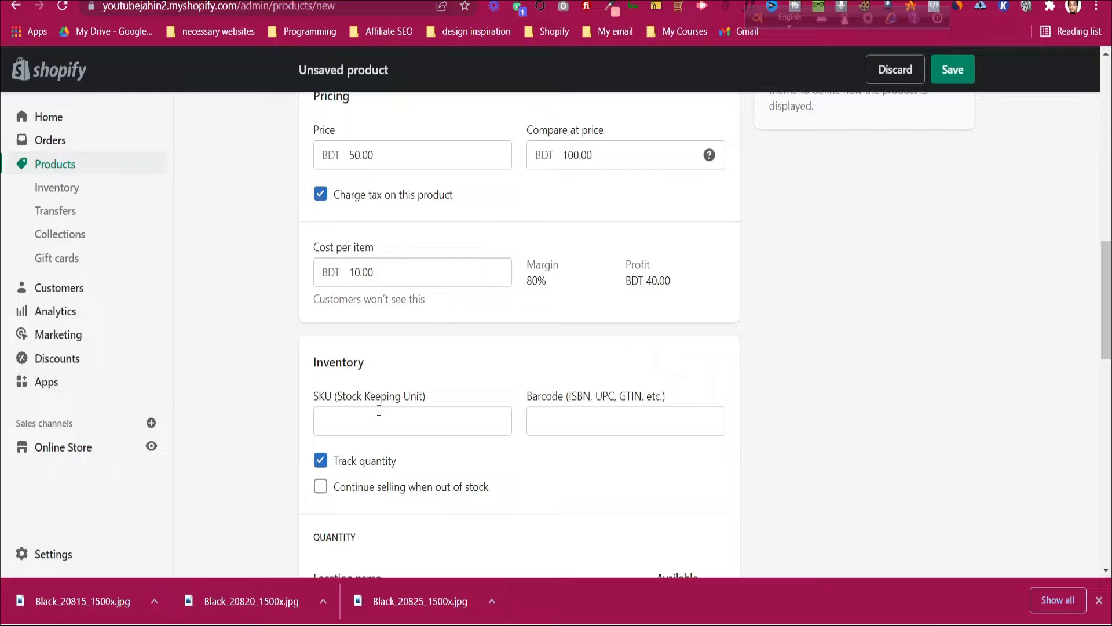
left_click(412, 410)
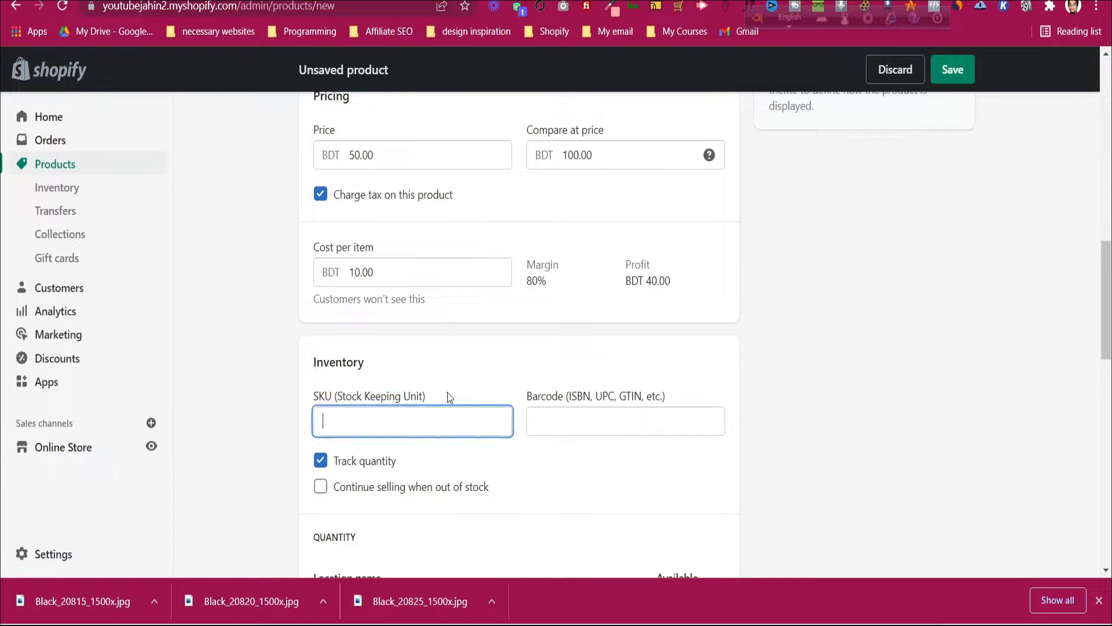
left_click(457, 383)
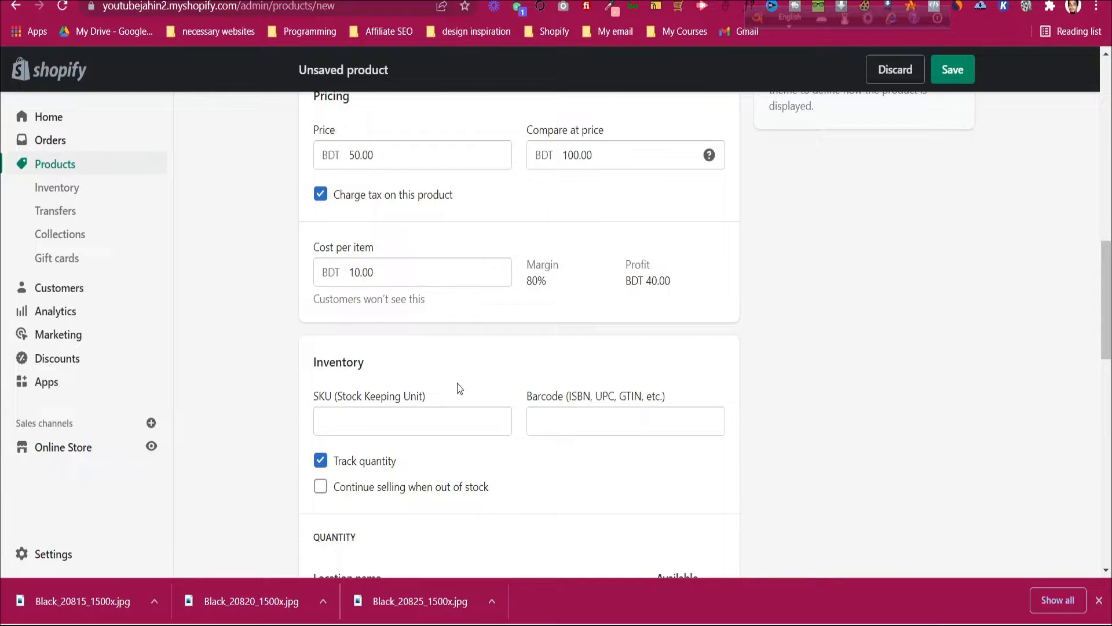
scroll(457, 384, "down", 3)
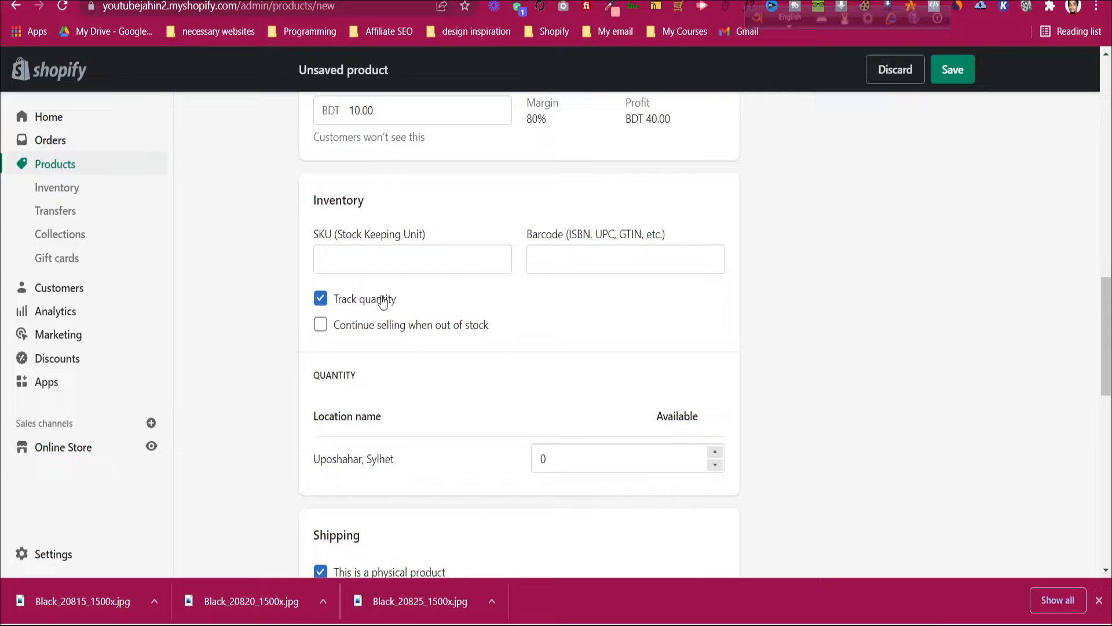
left_click(624, 458)
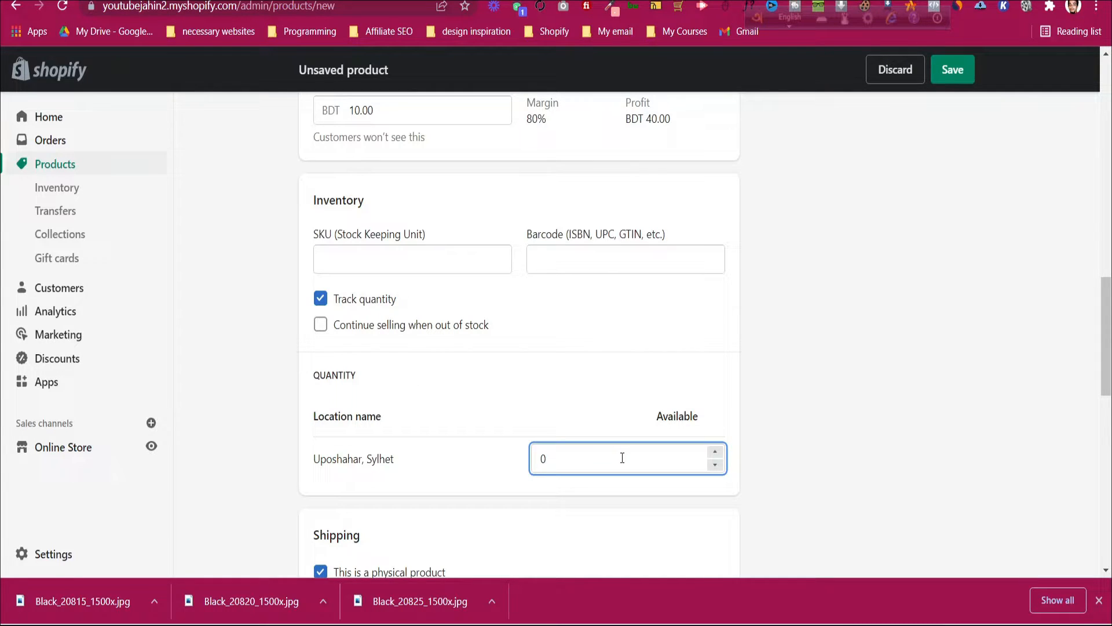
type("900")
left_click(523, 393)
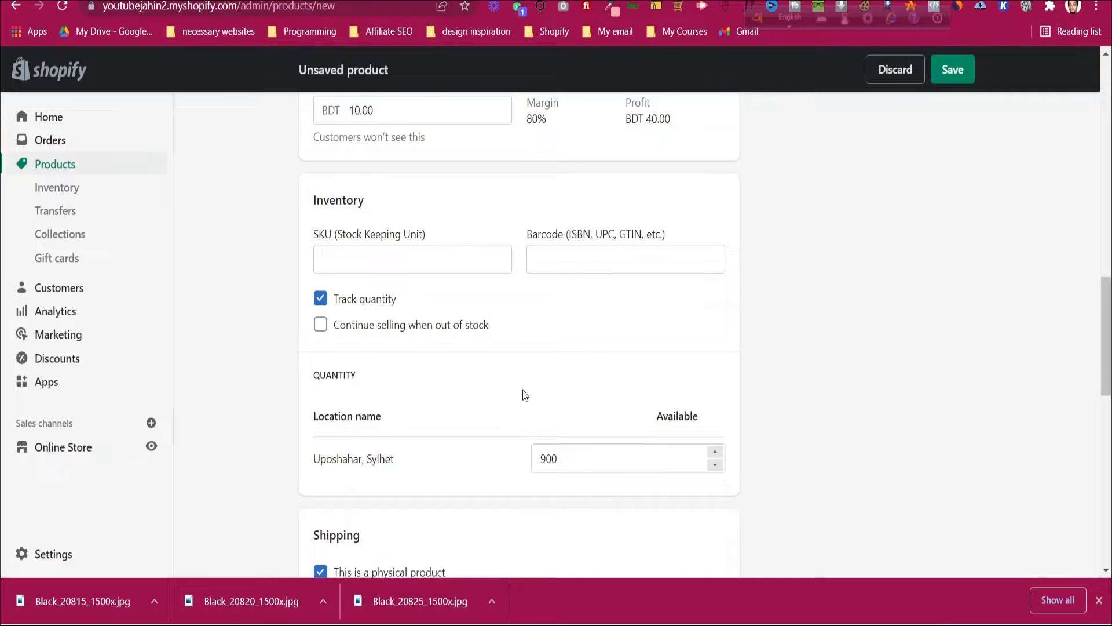
Step: Try toggling the option to continue selling when out of stock
left_click(401, 333)
left_click(373, 332)
left_click(404, 336)
left_click(405, 335)
Step: Keep the item marked as a physical product under Shipping and choose kg as its weight unit
scroll(403, 333, "down", 4)
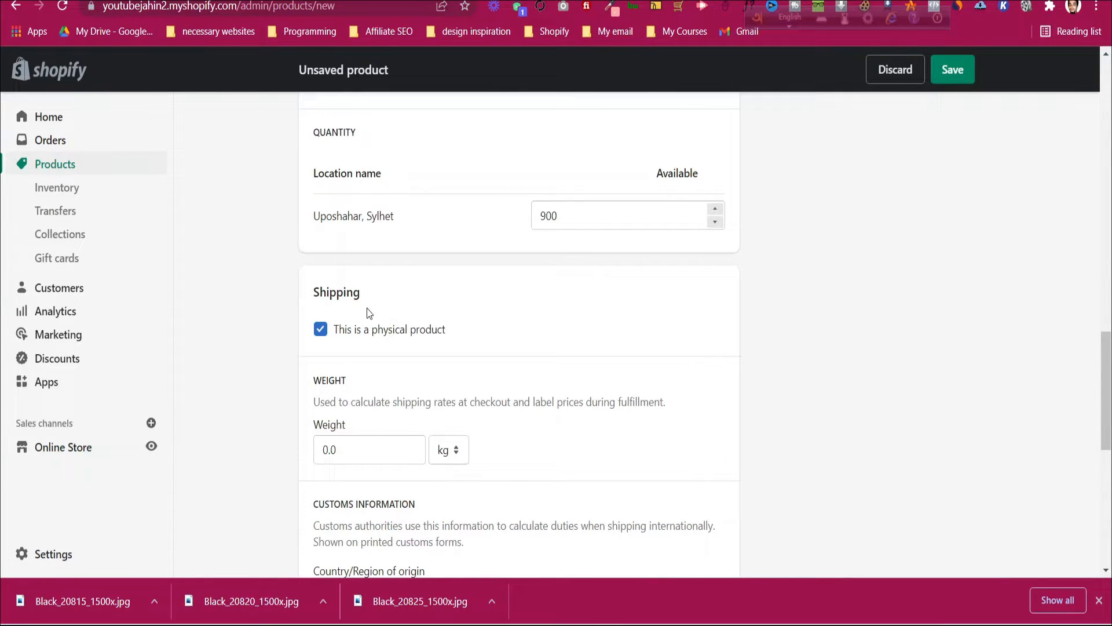
left_click(365, 339)
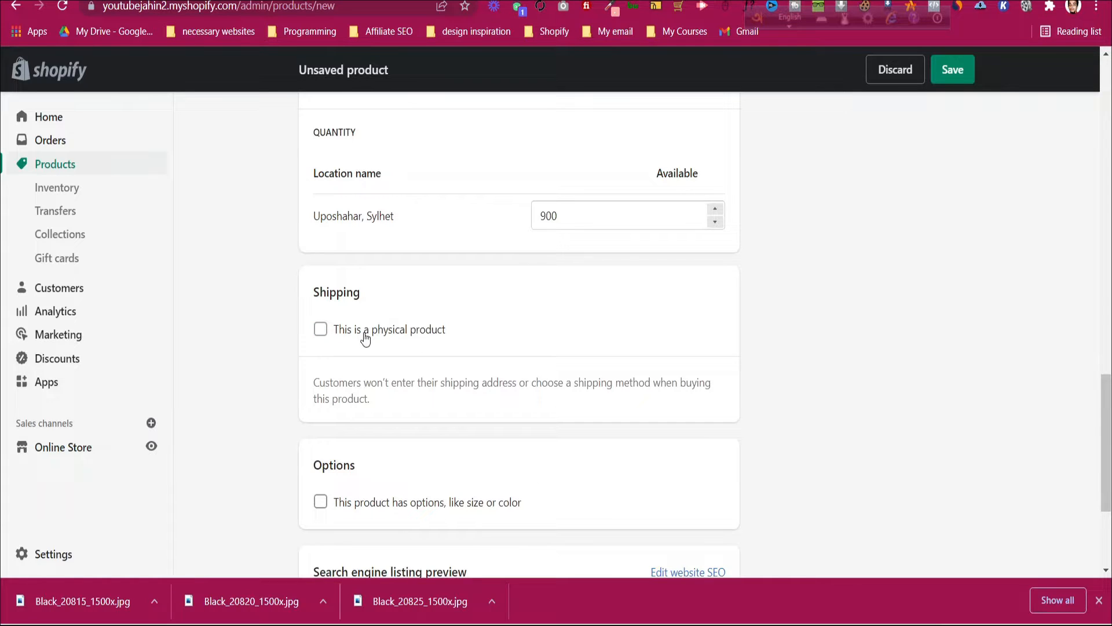
left_click(366, 339)
scroll(489, 333, "down", 3)
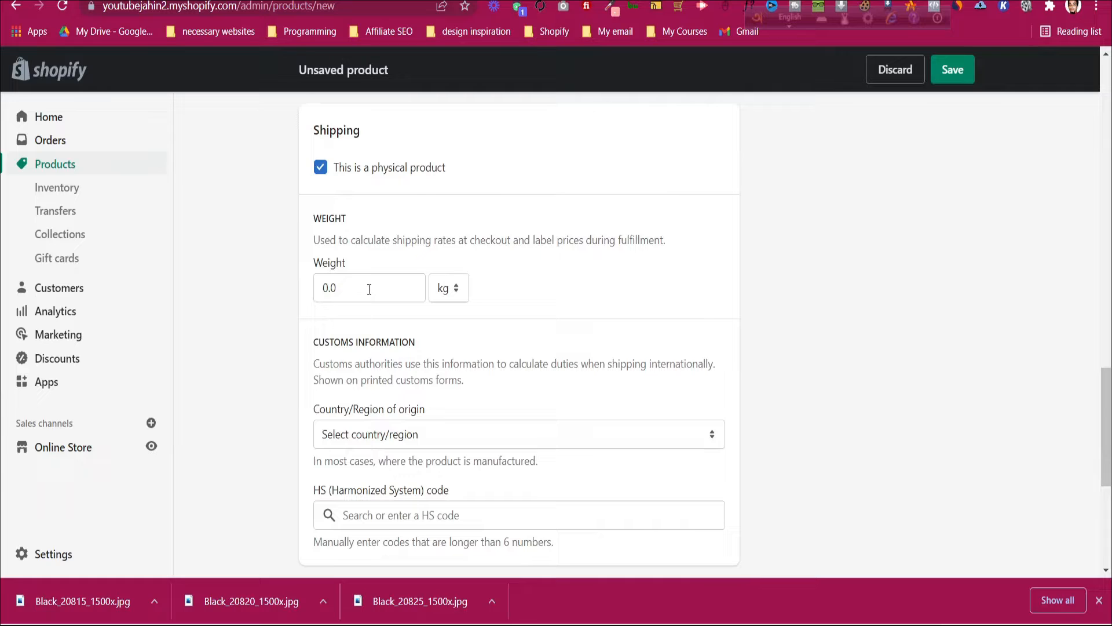
left_click(463, 296)
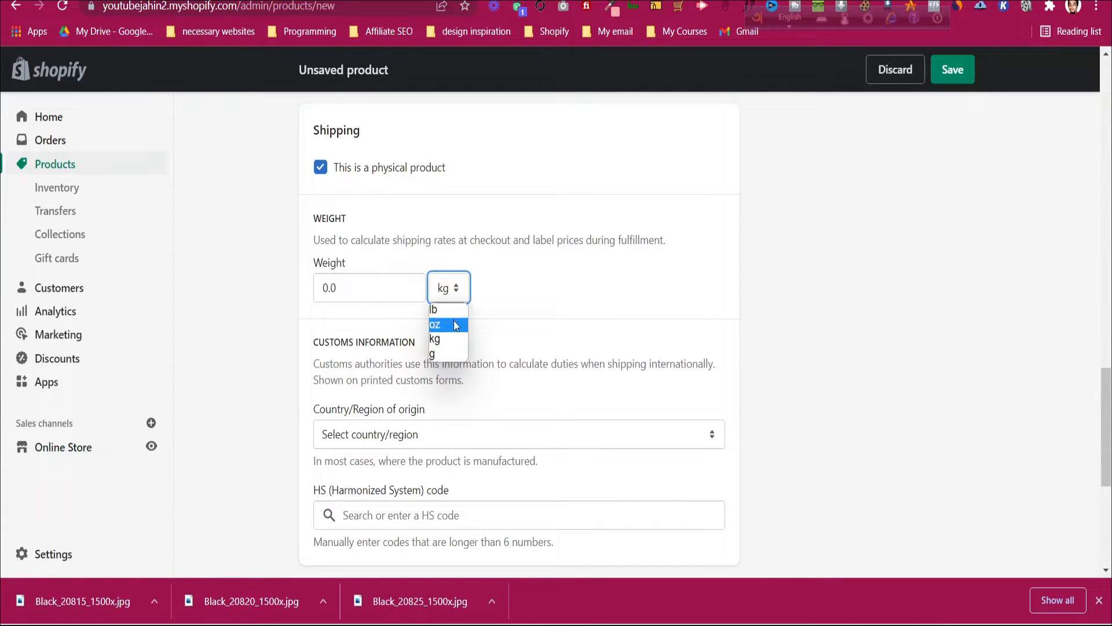
left_click(454, 339)
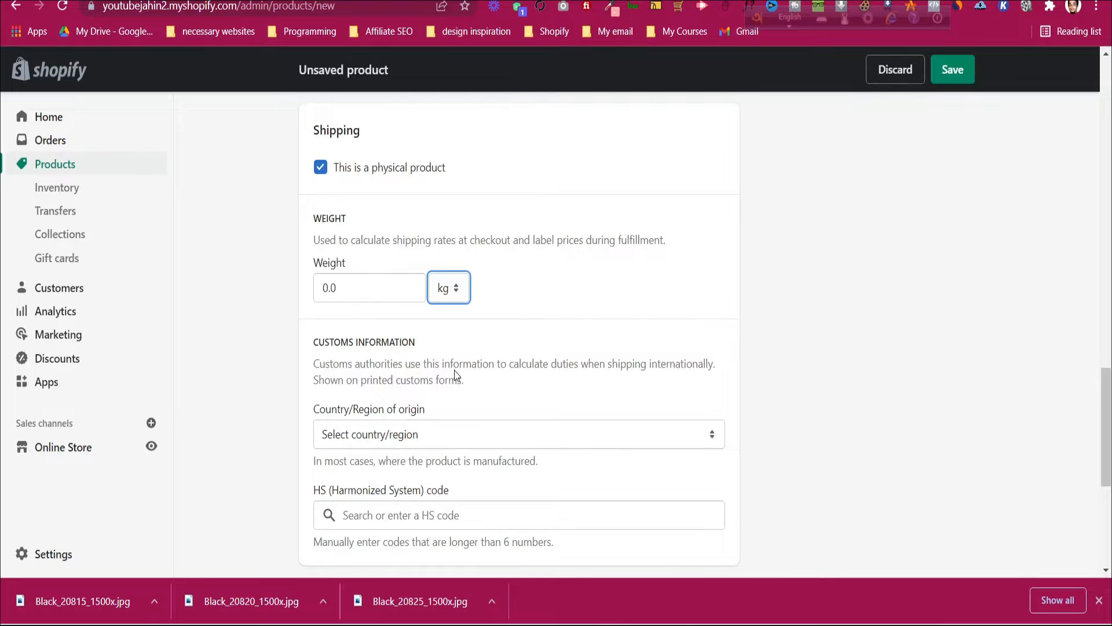
Step: Set the country/region of origin in the customs information to Afghanistan
scroll(454, 374, "down", 3)
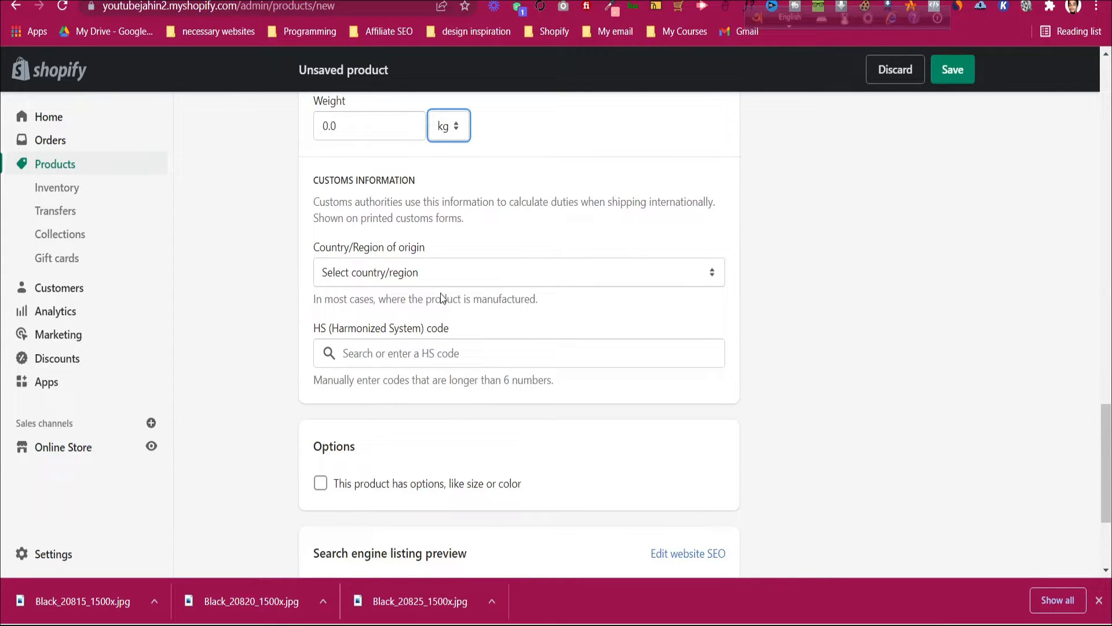
left_click(458, 277)
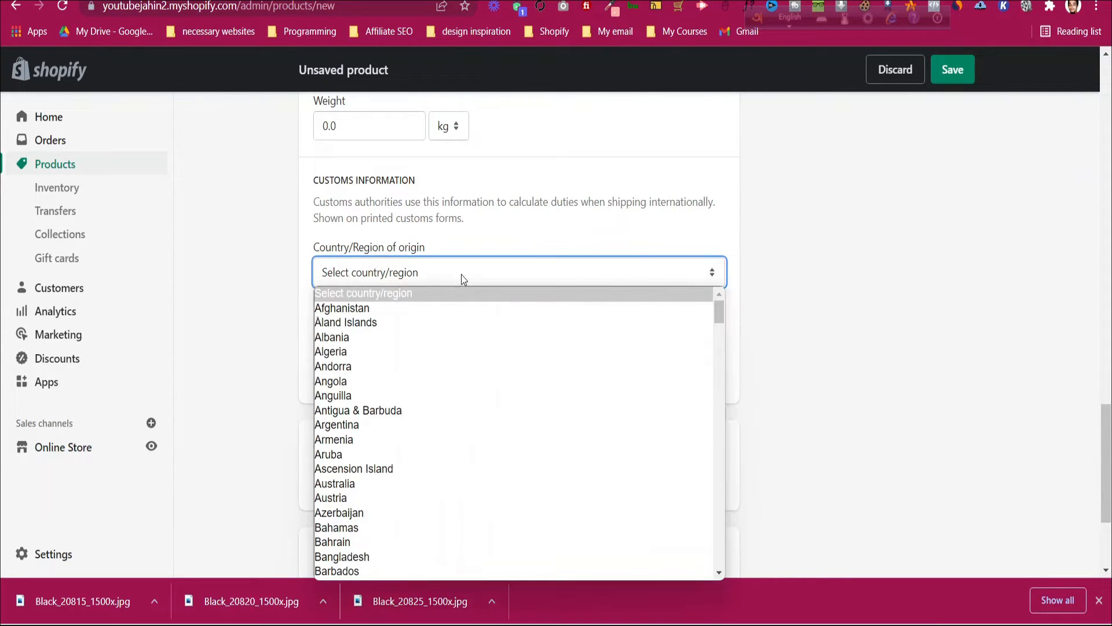
left_click(463, 278)
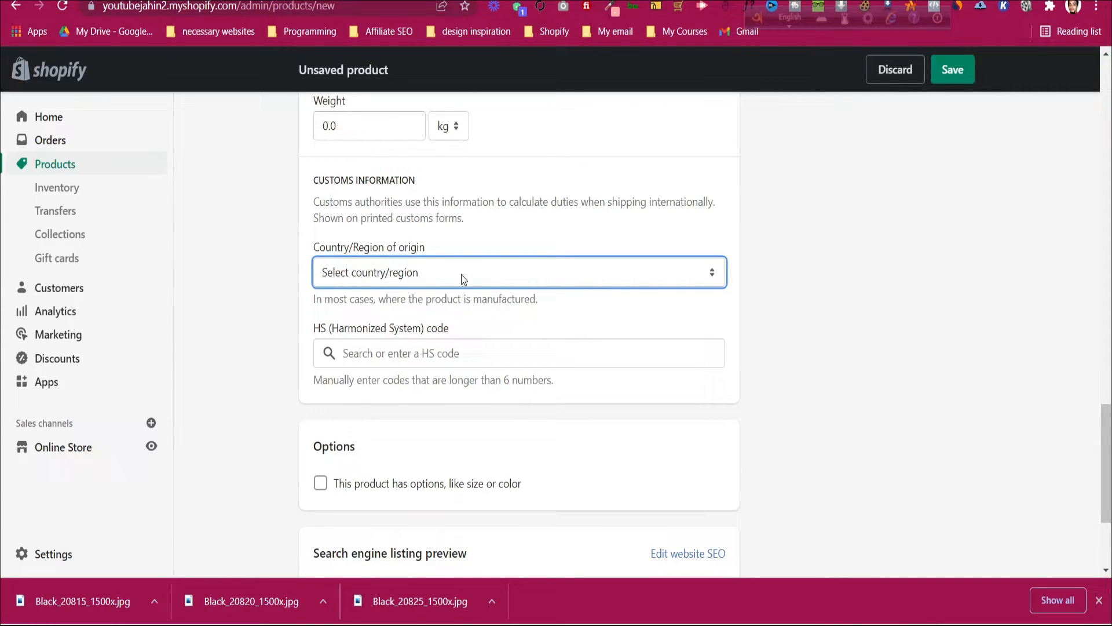
left_click(464, 278)
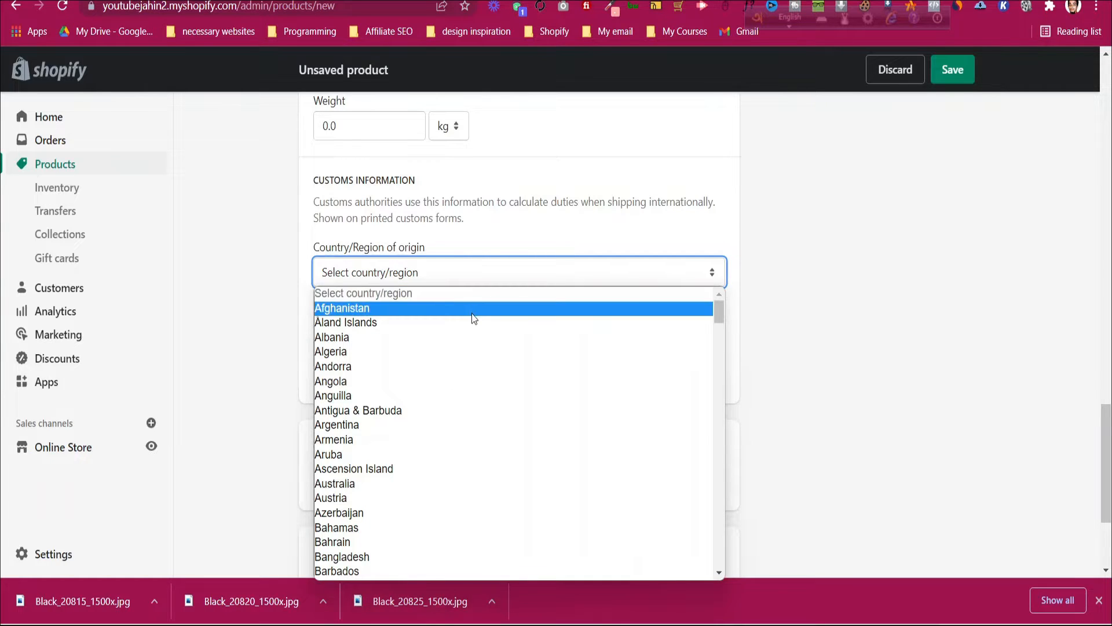
left_click(472, 308)
left_click(471, 275)
left_click(471, 278)
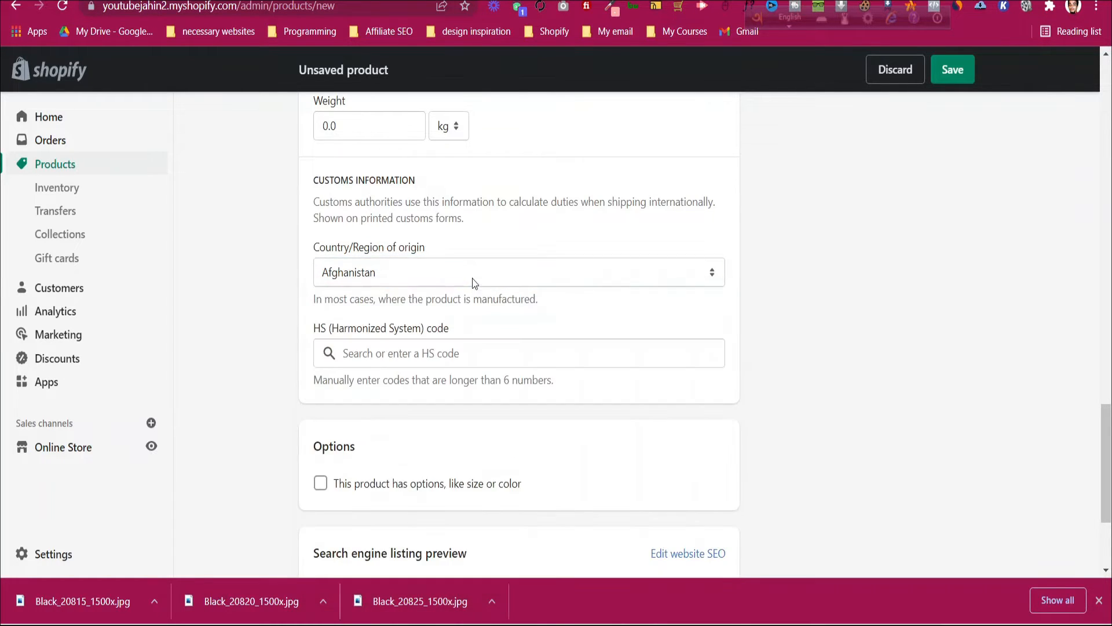
left_click(471, 278)
left_click(404, 273)
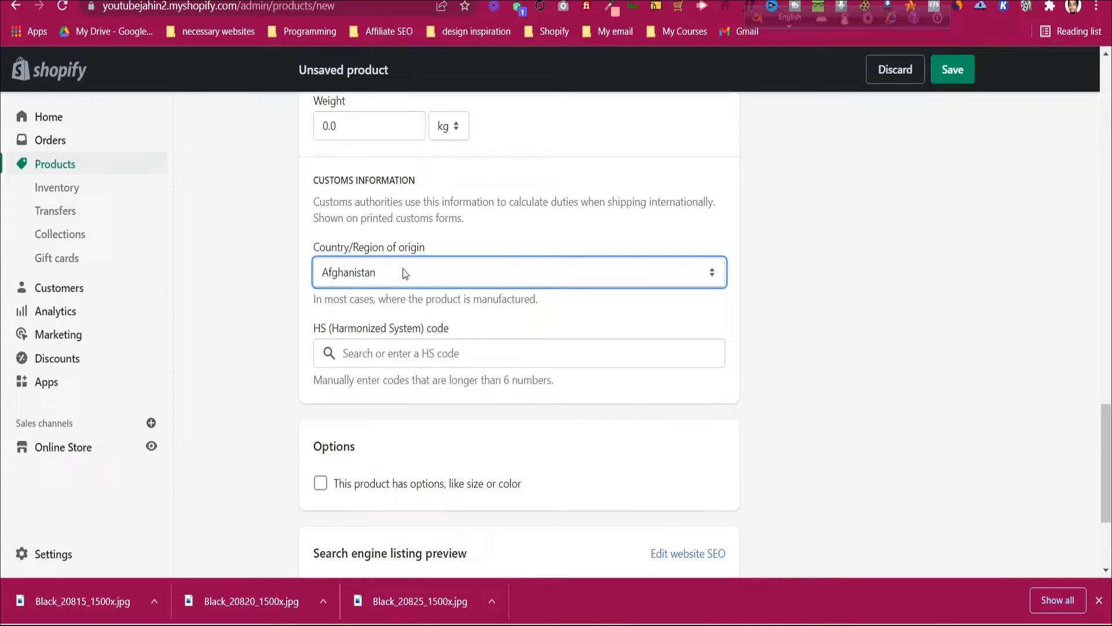
Step: Set the country/region of origin in the customs information to United States
left_click(403, 273)
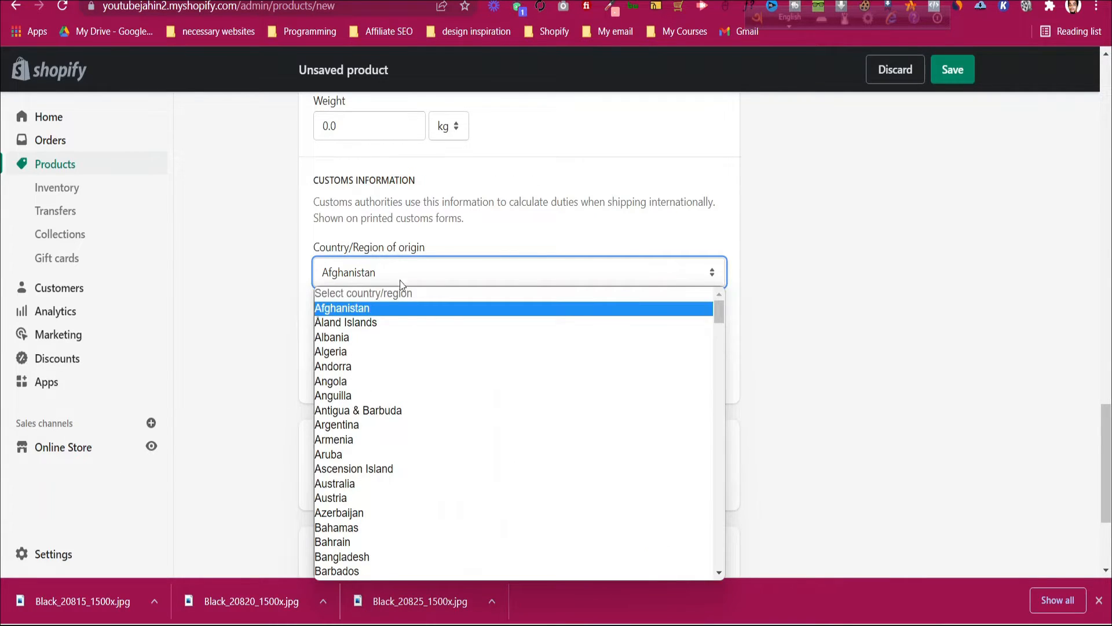
scroll(456, 433, "down", 5)
scroll(457, 433, "down", 20)
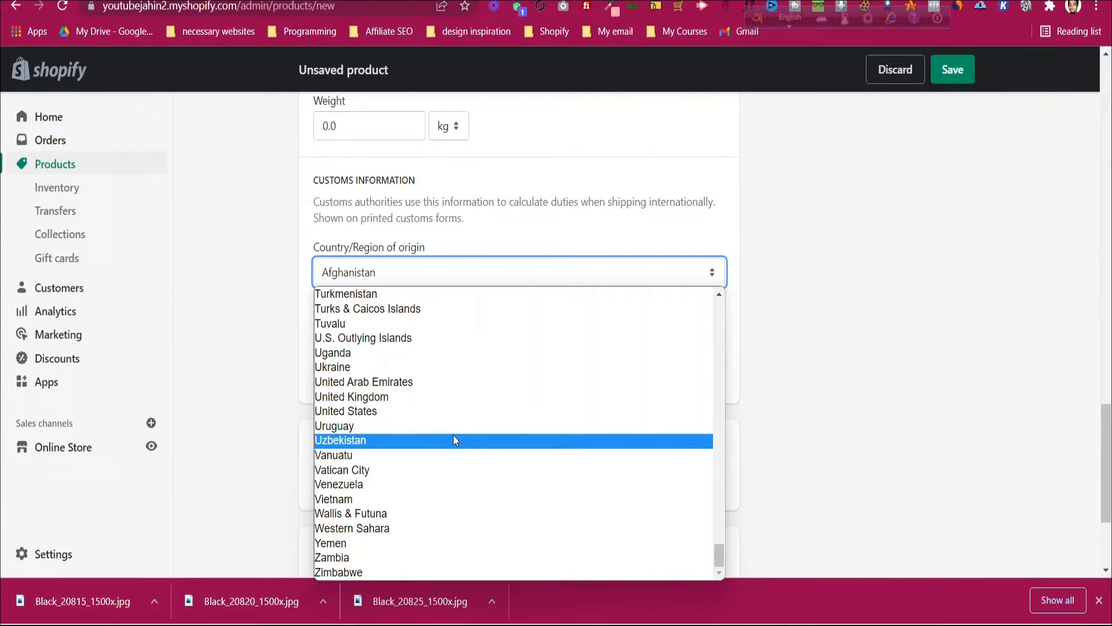
left_click(434, 406)
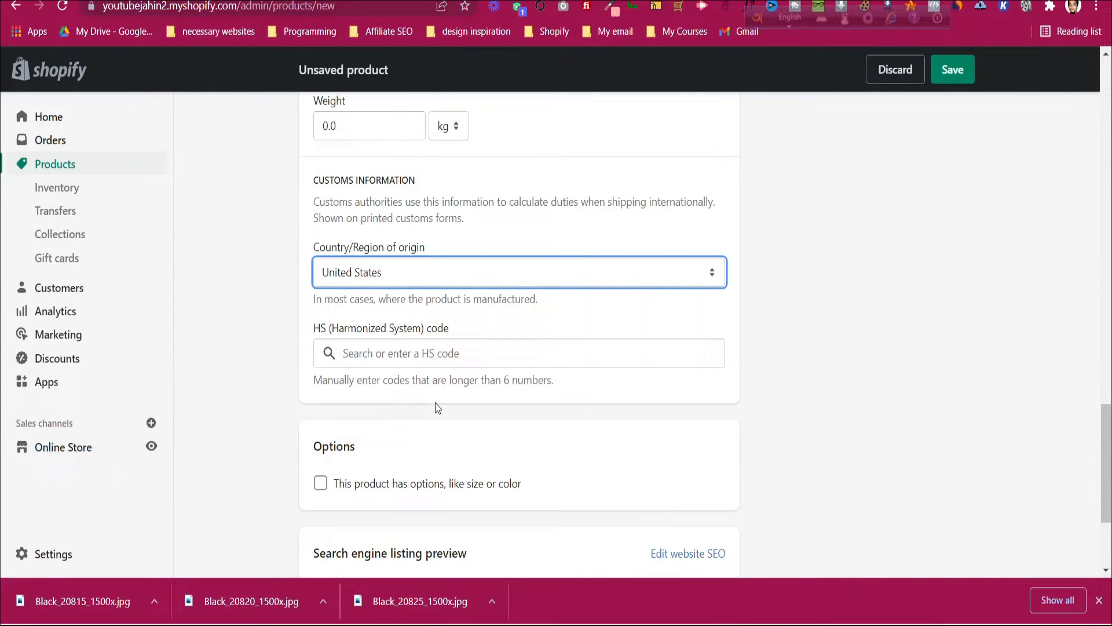
Step: Review the whole product form, from the title and description through shipping and options to the search engine listing preview
scroll(435, 402, "down", 3)
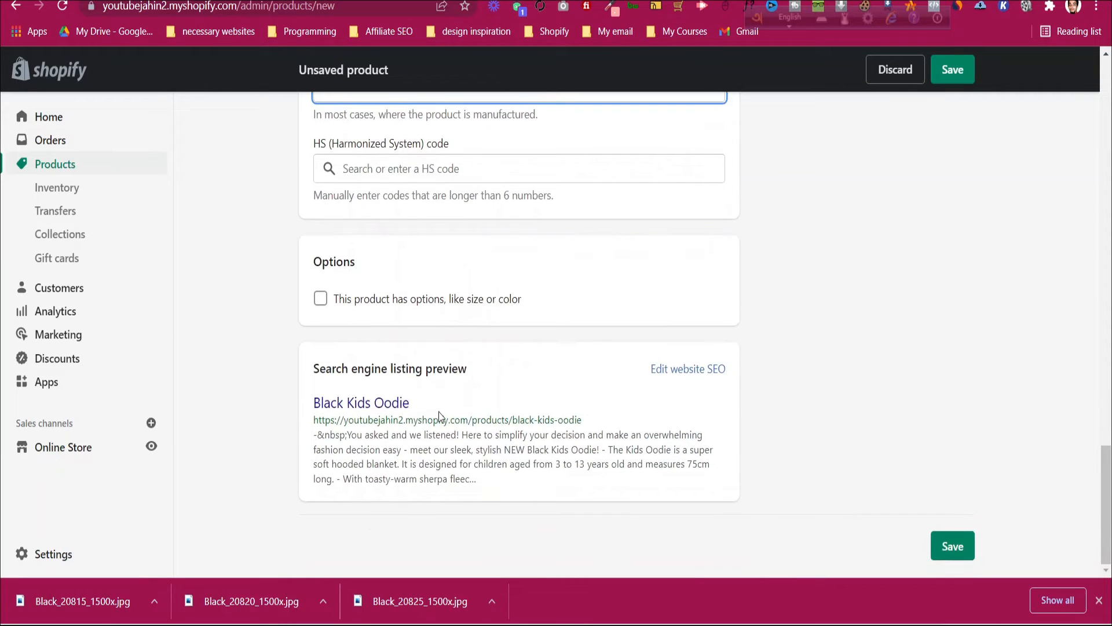
scroll(550, 402, "up", 18)
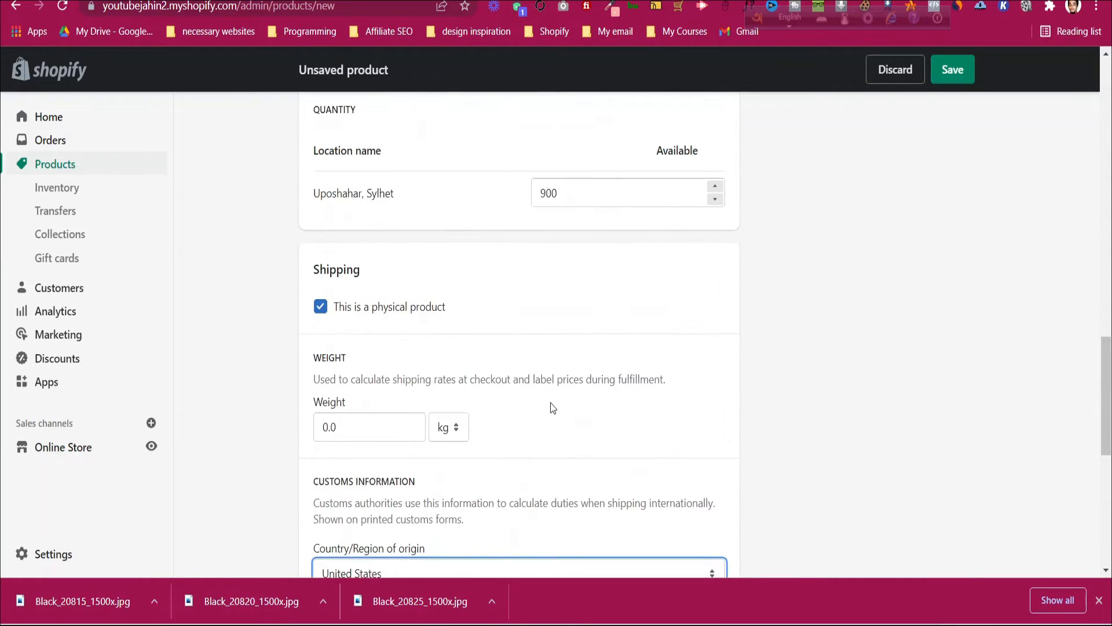
scroll(550, 402, "up", 3)
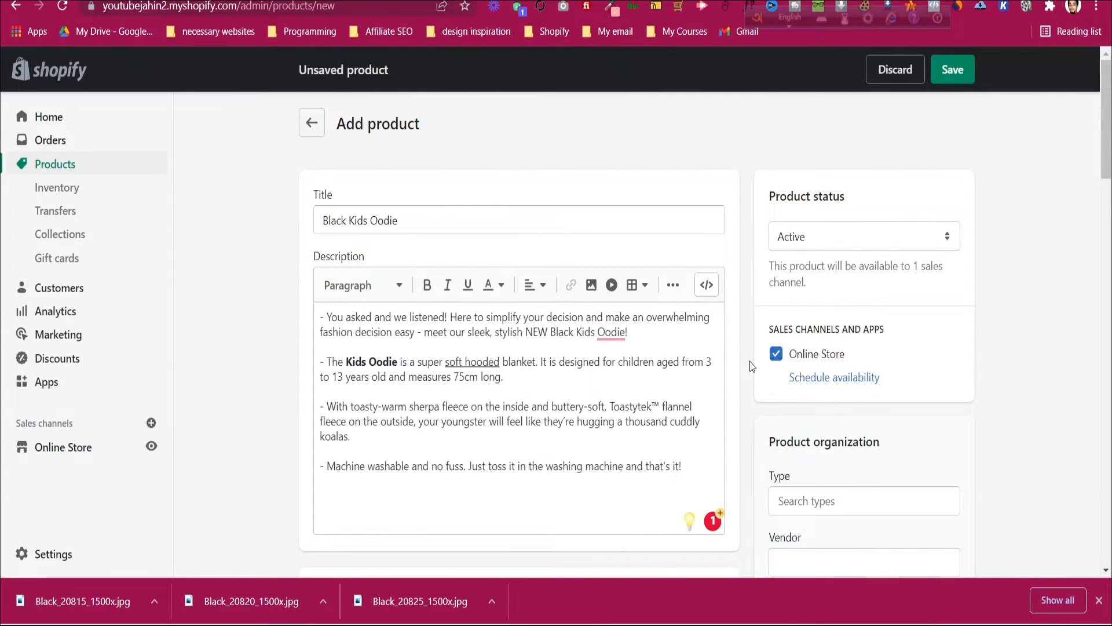
scroll(750, 360, "down", 5)
scroll(750, 361, "down", 15)
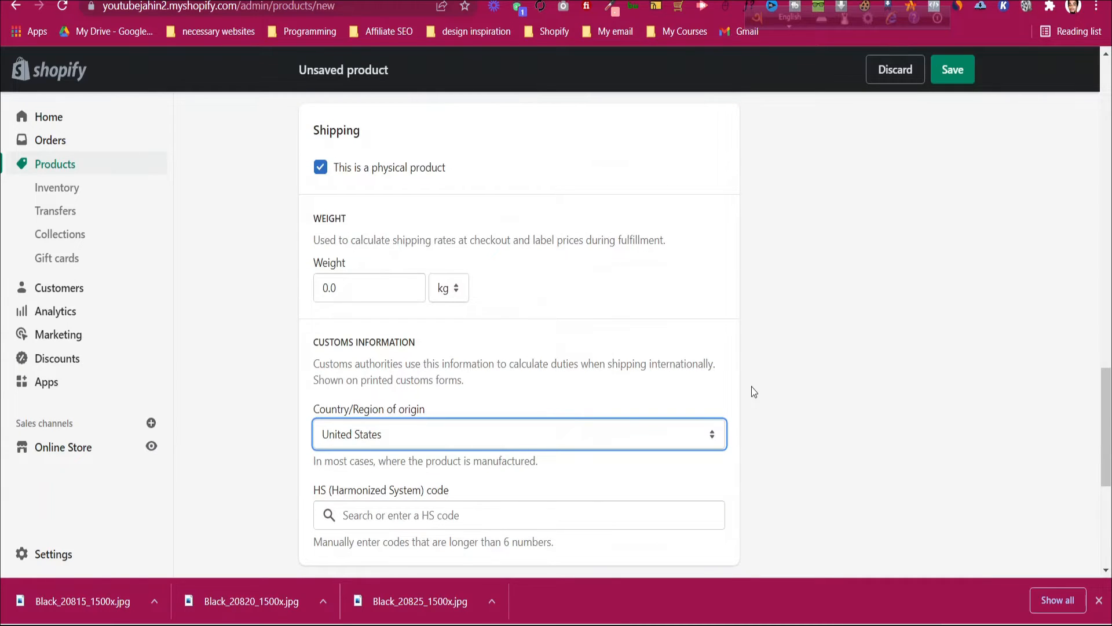
scroll(752, 386, "down", 6)
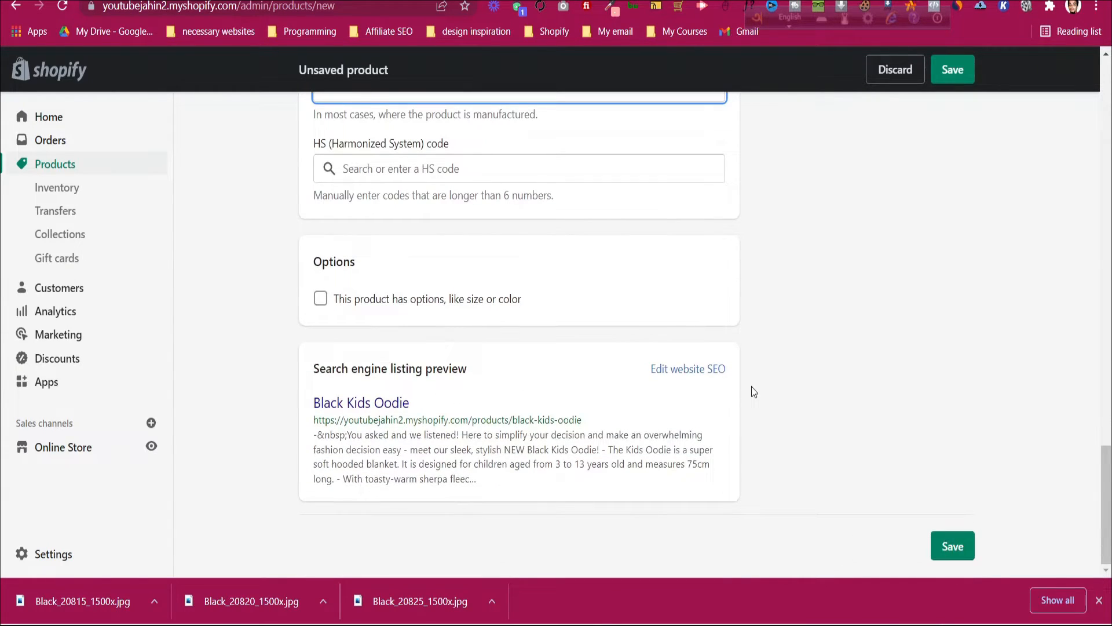
scroll(752, 387, "up", 2)
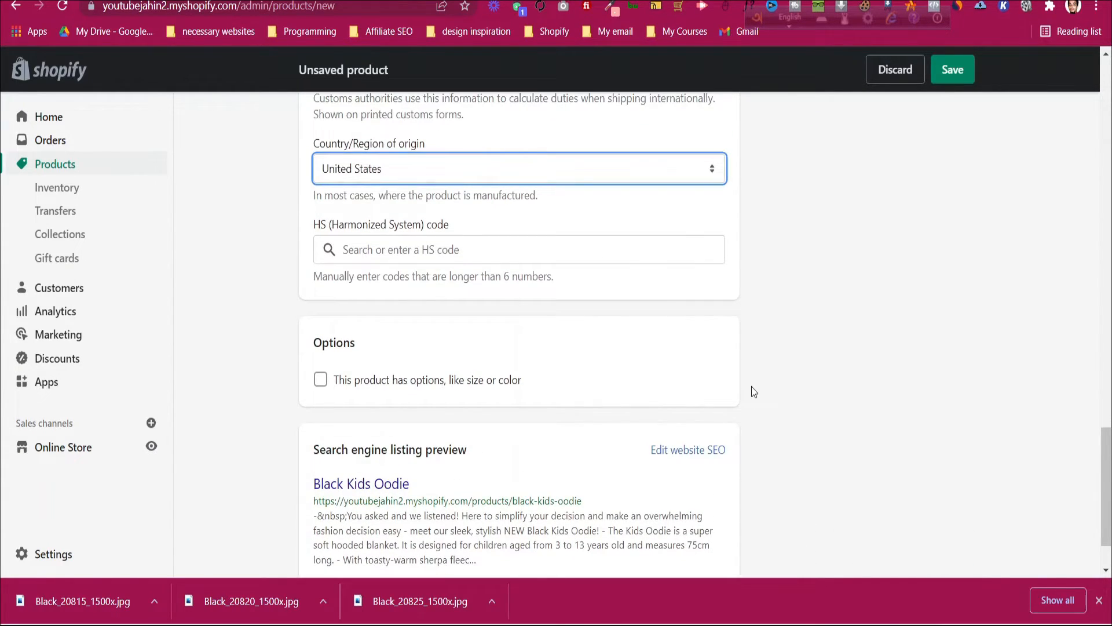
scroll(752, 388, "up", 20)
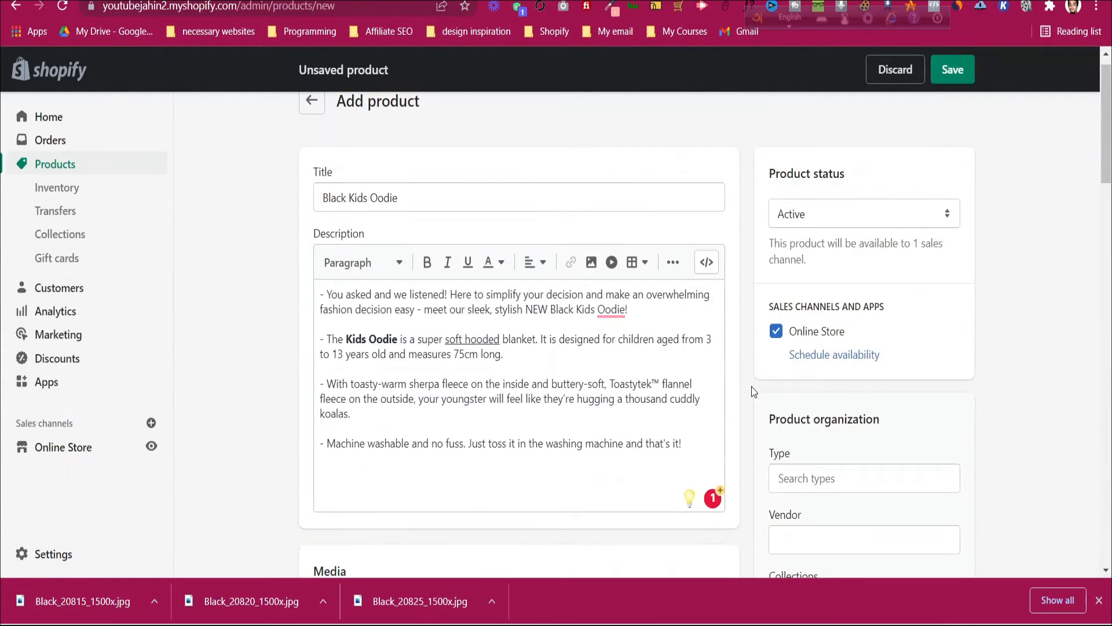
Step: Save the new product and open its storefront preview
left_click(951, 67)
scroll(636, 185, "up", 1)
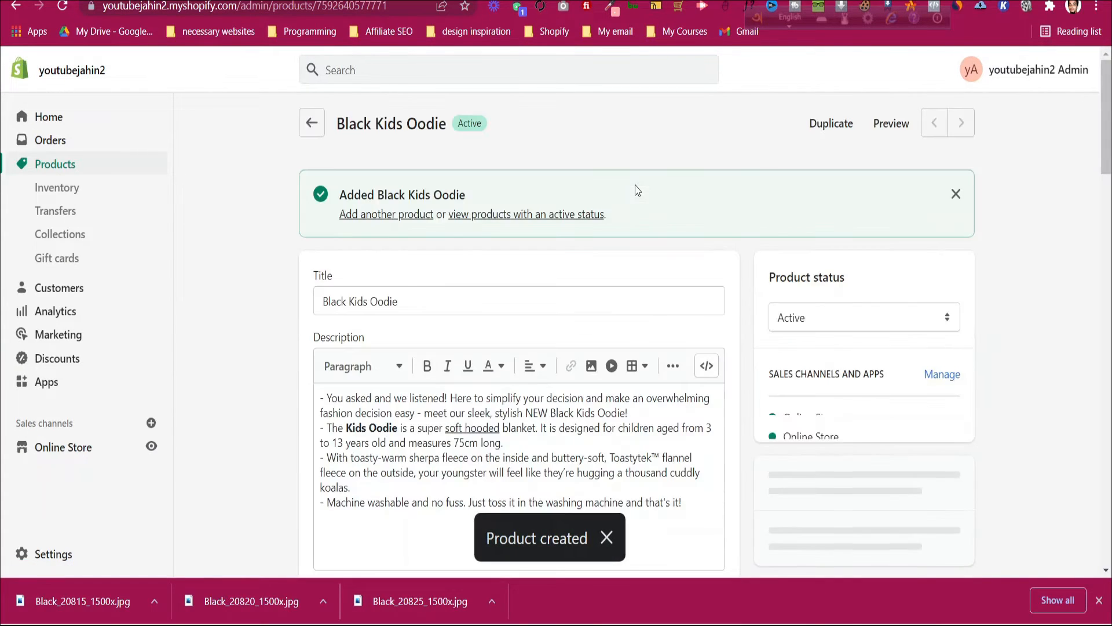
left_click(892, 124)
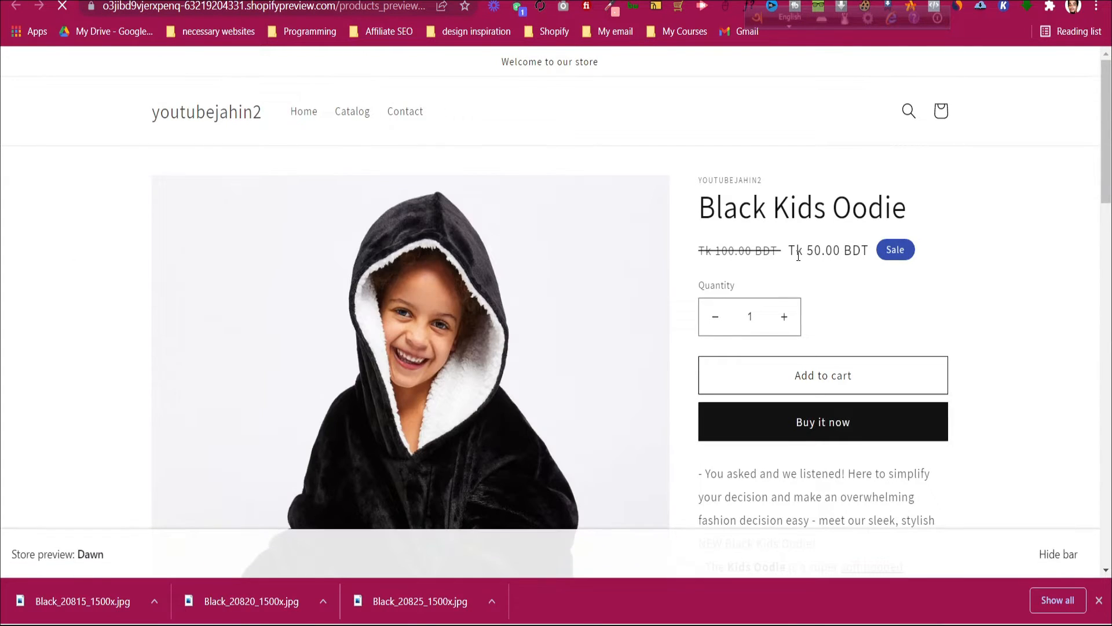
Step: Check the title, description and photos on the Black Kids Oodie preview page
left_click_drag(696, 212, 850, 209)
left_click(848, 210)
scroll(824, 248, "down", 10)
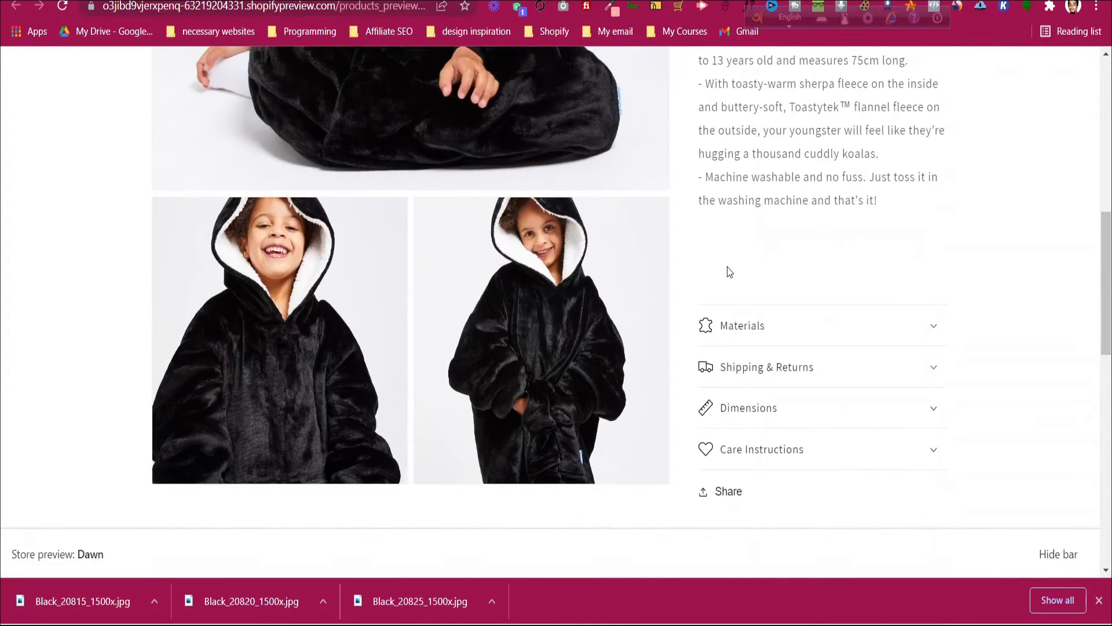
scroll(728, 270, "up", 6)
scroll(732, 298, "down", 6)
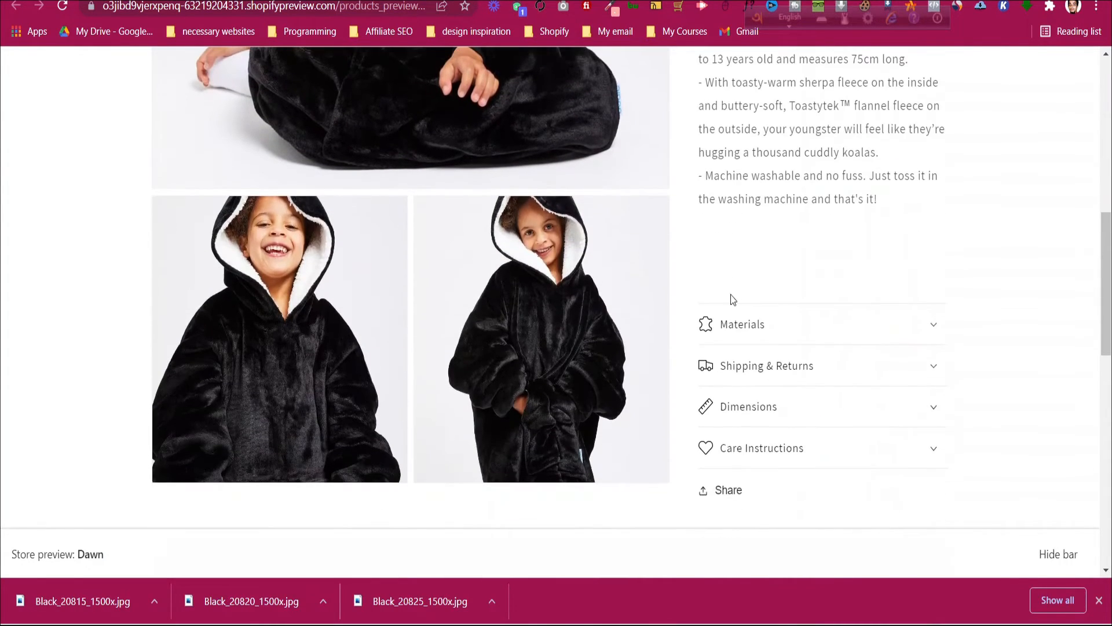
Step: Examine the rest of the Black Kids Oodie preview page and view the third product photo enlarged before closing it
scroll(771, 322, "down", 3)
scroll(771, 315, "down", 10)
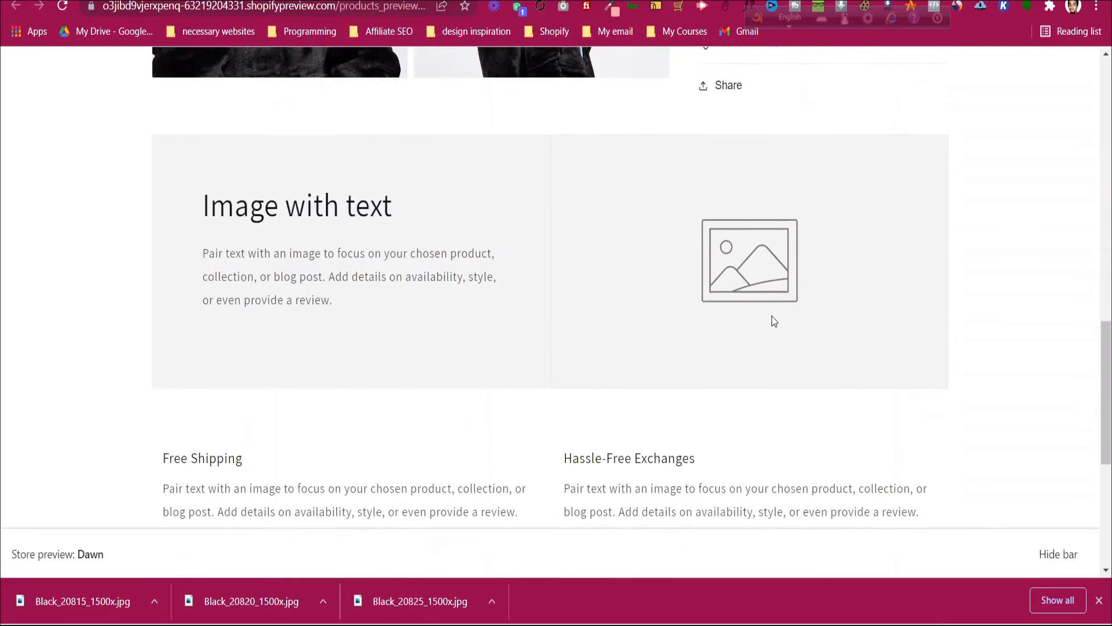
scroll(772, 315, "up", 14)
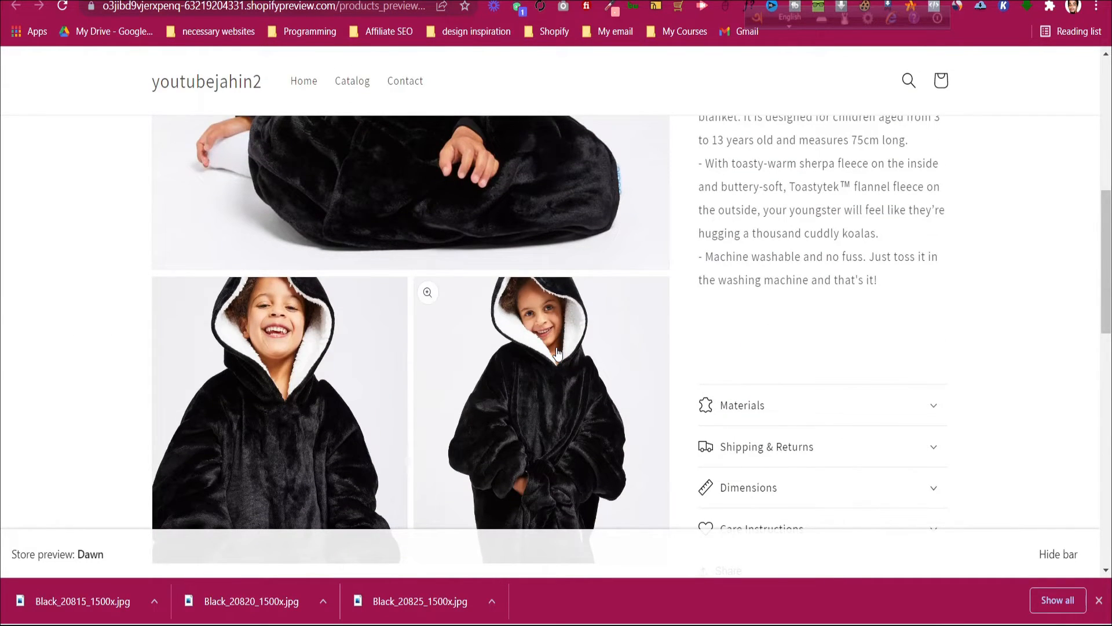
scroll(558, 352, "up", 4)
scroll(556, 350, "down", 1)
left_click(594, 459)
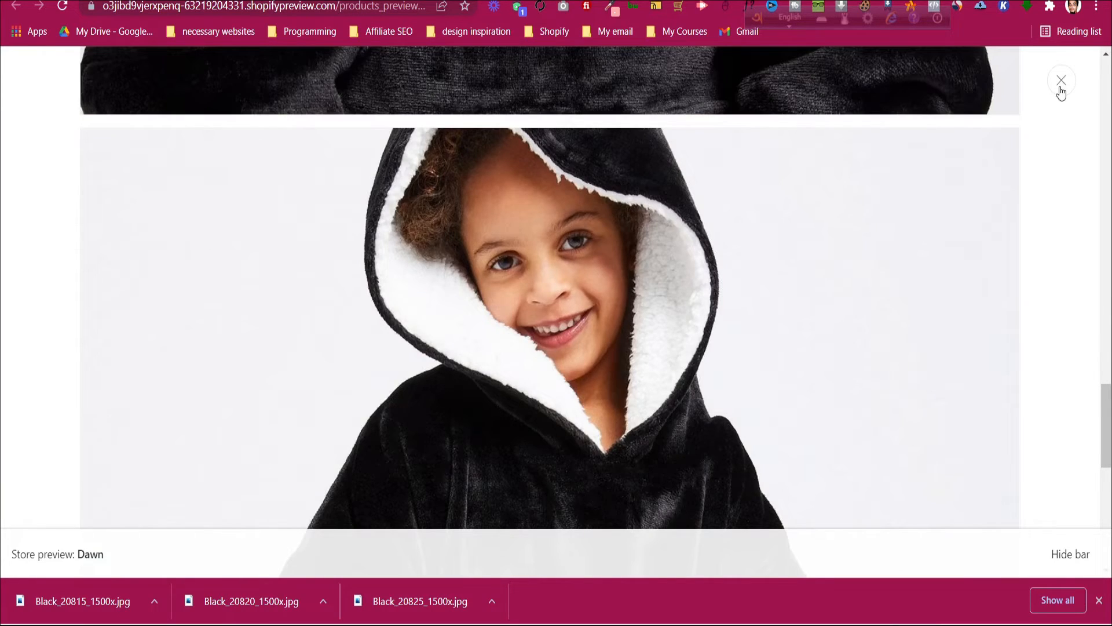
left_click(1061, 81)
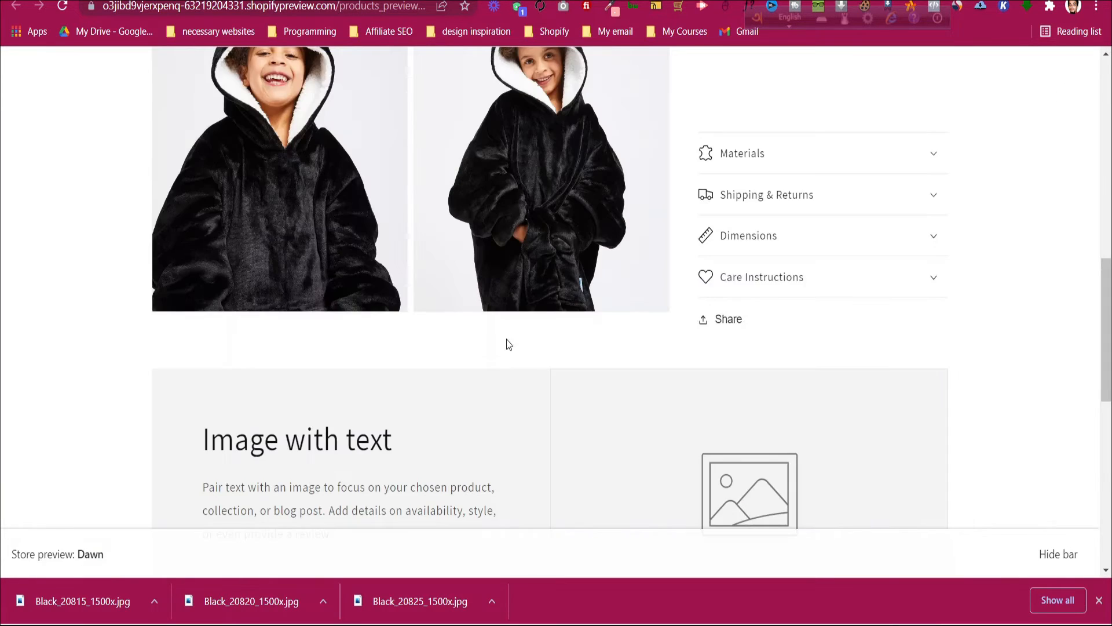
scroll(499, 342, "up", 10)
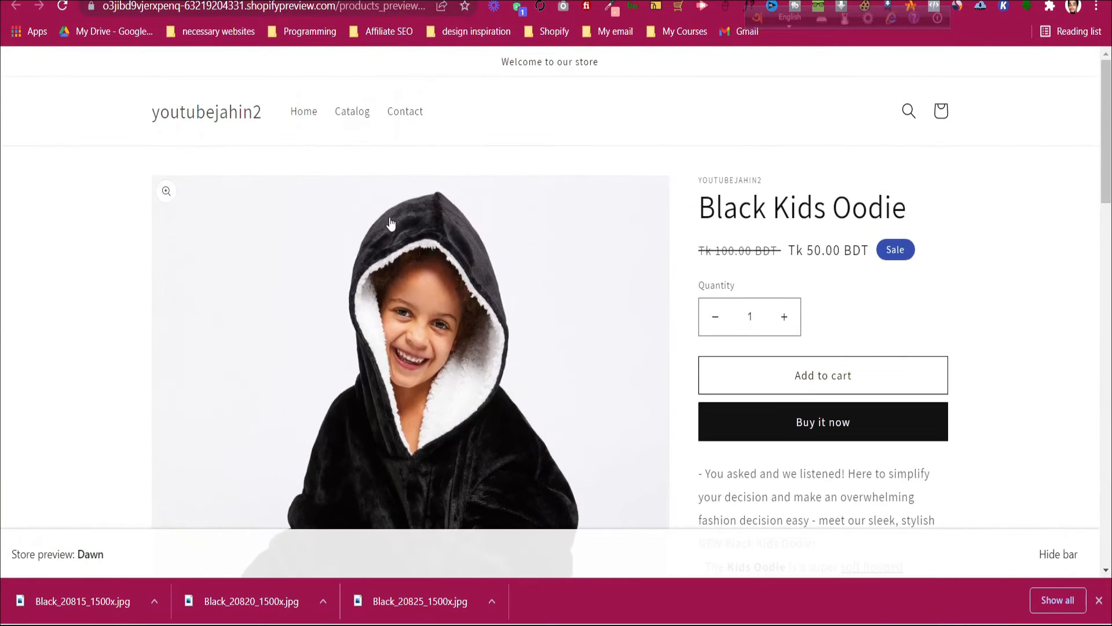
Step: Return to the product's admin page and move the third photo to first place in the media order
key("ctrl+w")
scroll(488, 271, "down", 5)
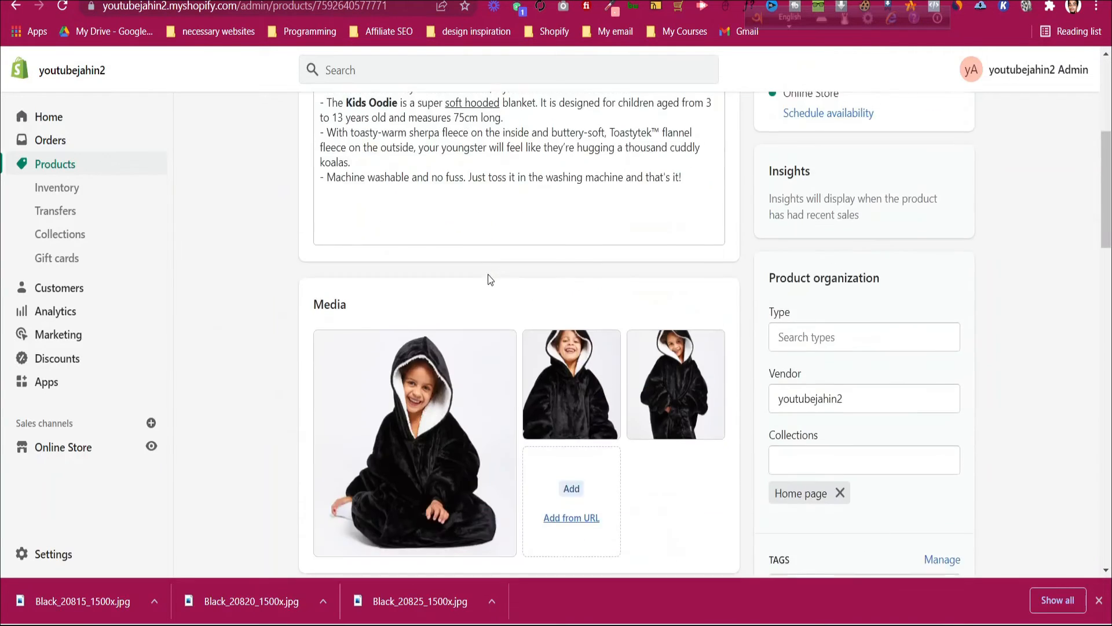
scroll(488, 274, "down", 3)
scroll(428, 239, "up", 1)
key("ctrl+Tab")
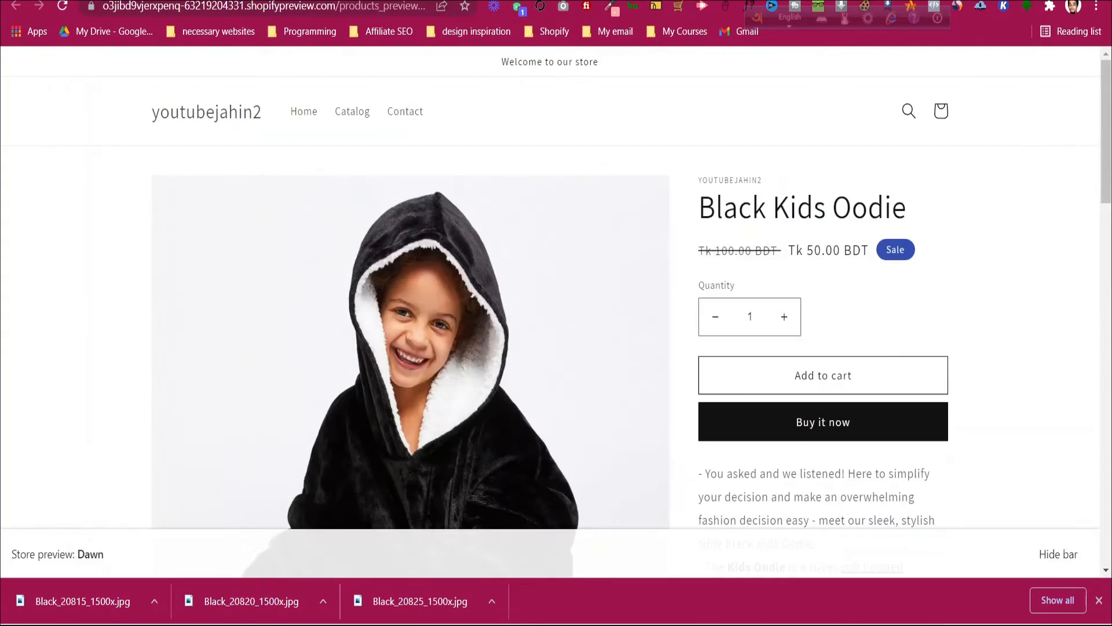
key("ctrl+shift+Tab")
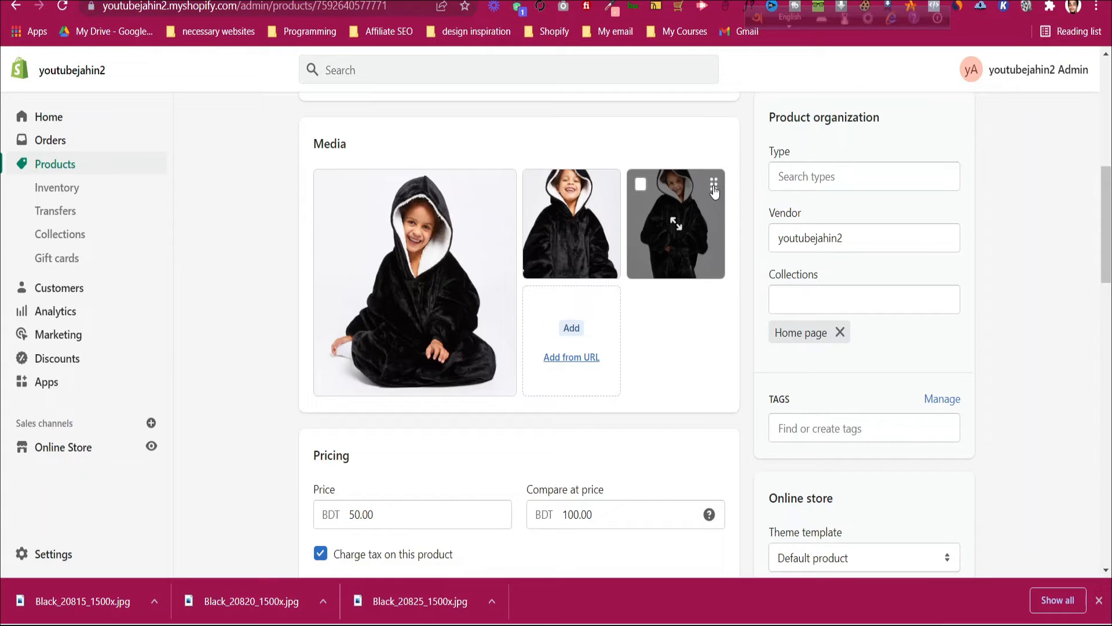
left_click_drag(715, 187, 402, 202)
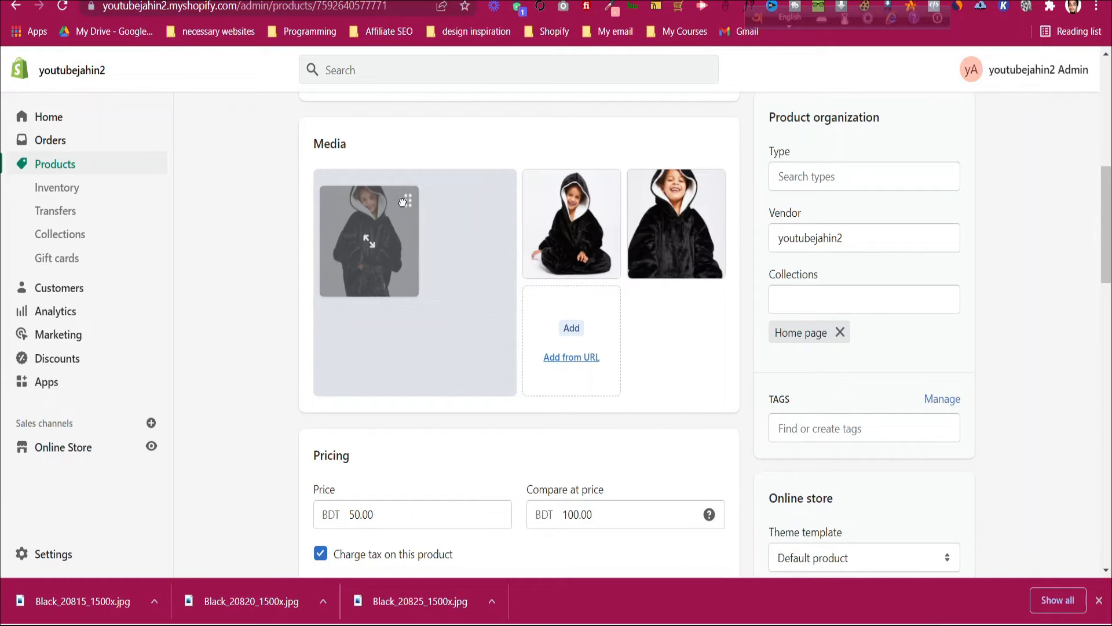
left_click_drag(402, 202, 403, 202)
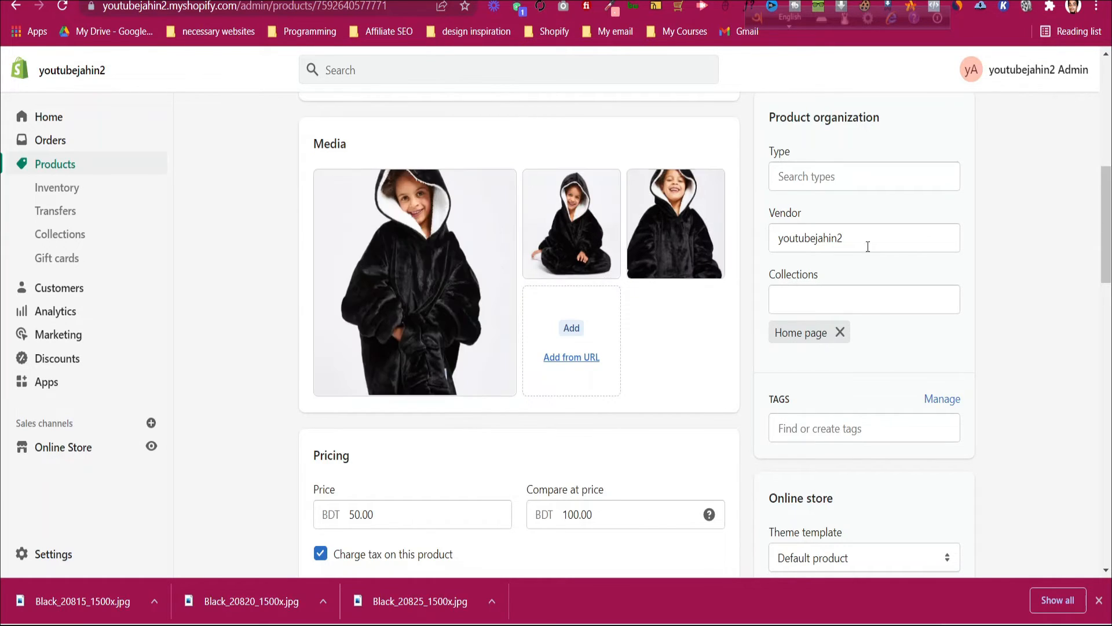
Step: Open the product's storefront preview and check which photo leads the gallery
scroll(901, 255, "up", 5)
scroll(902, 258, "up", 3)
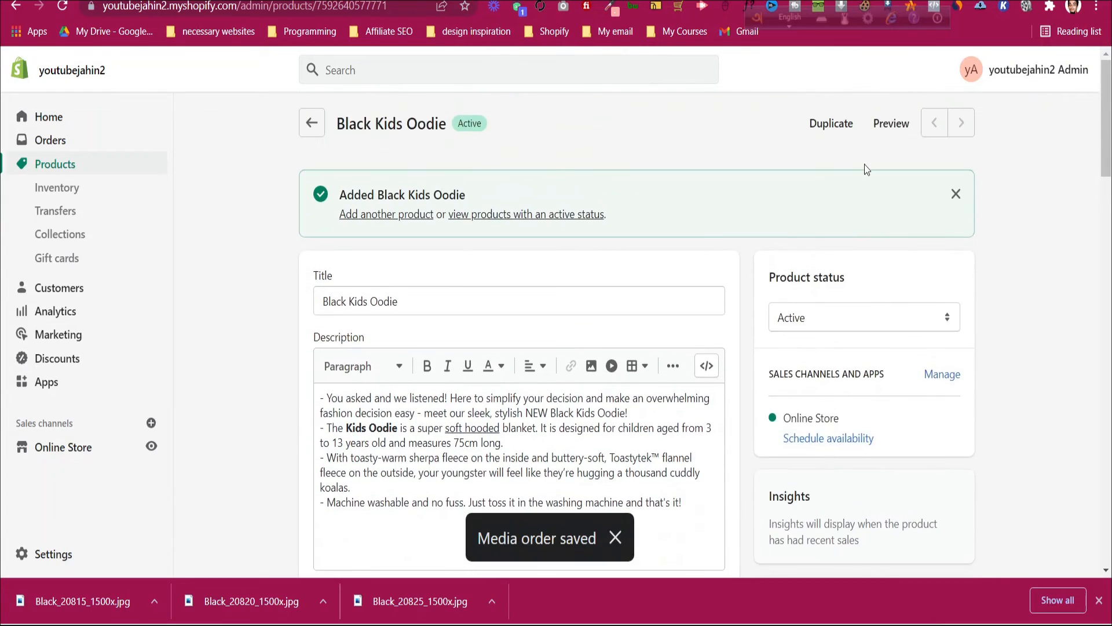
left_click(892, 124)
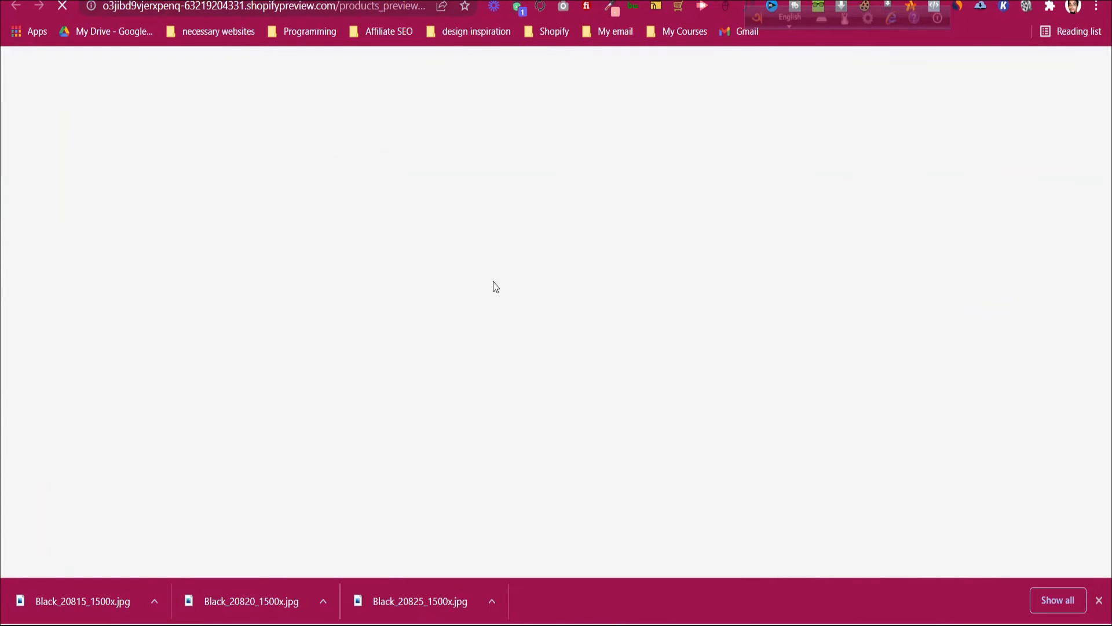
scroll(469, 293, "down", 10)
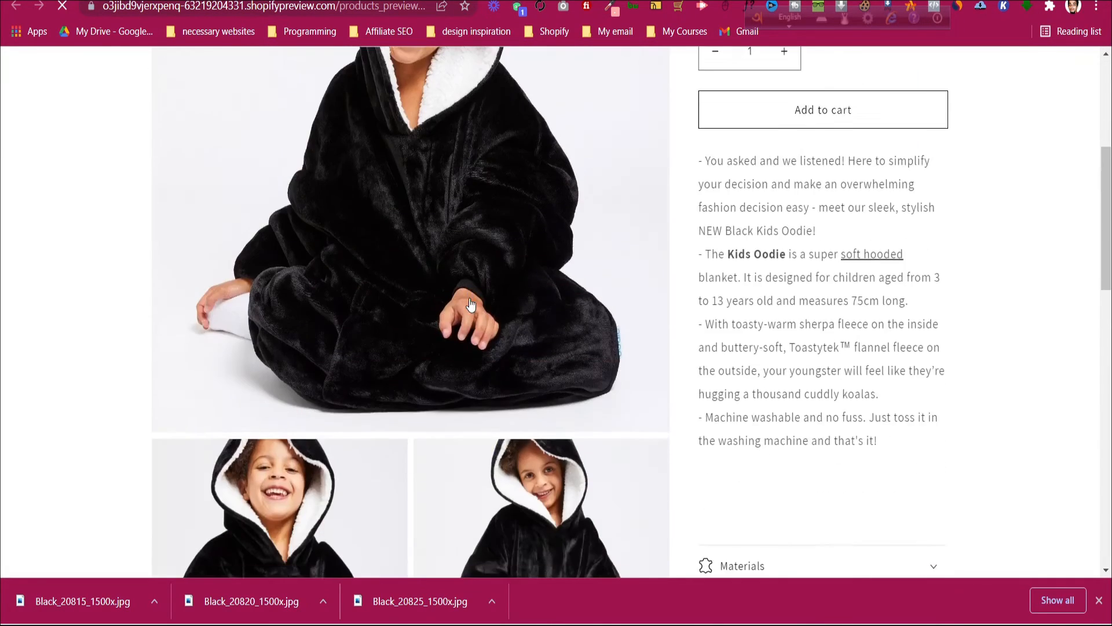
scroll(472, 306, "up", 6)
scroll(472, 306, "up", 4)
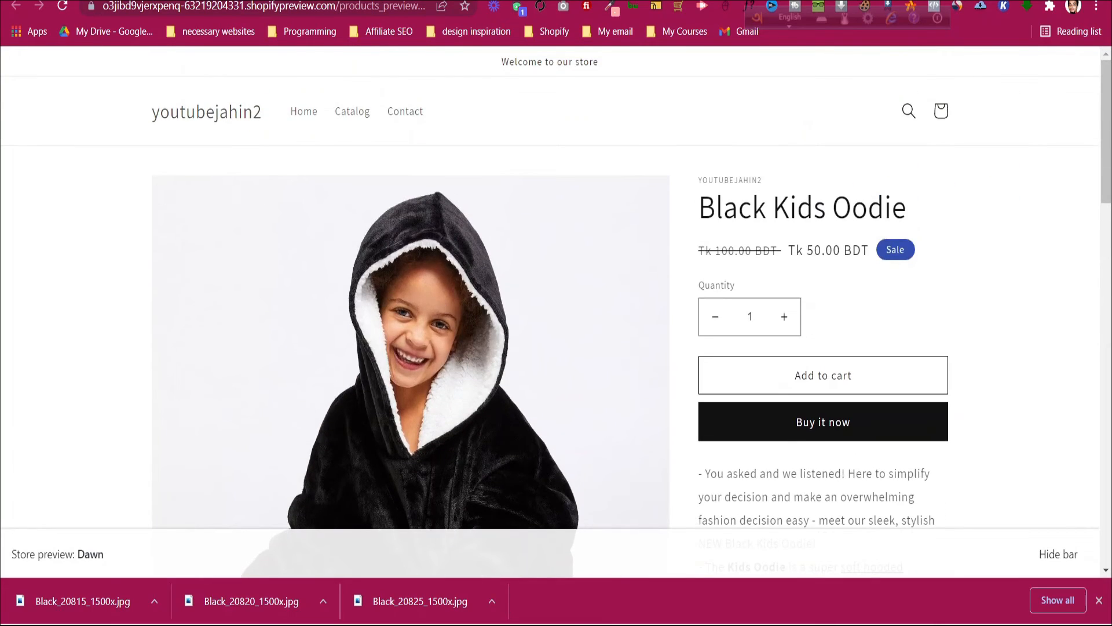
Step: Go back to the product's admin page and check the photo order in its media
key("alt+Left")
scroll(637, 315, "down", 6)
scroll(637, 315, "down", 3)
scroll(637, 319, "up", 4)
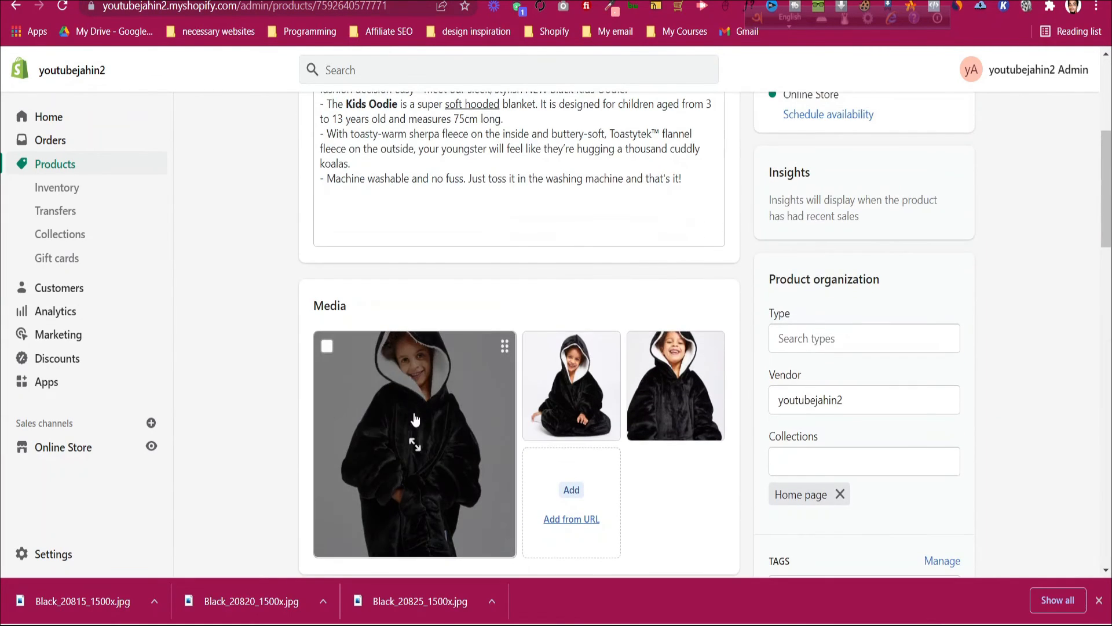
scroll(909, 377, "up", 6)
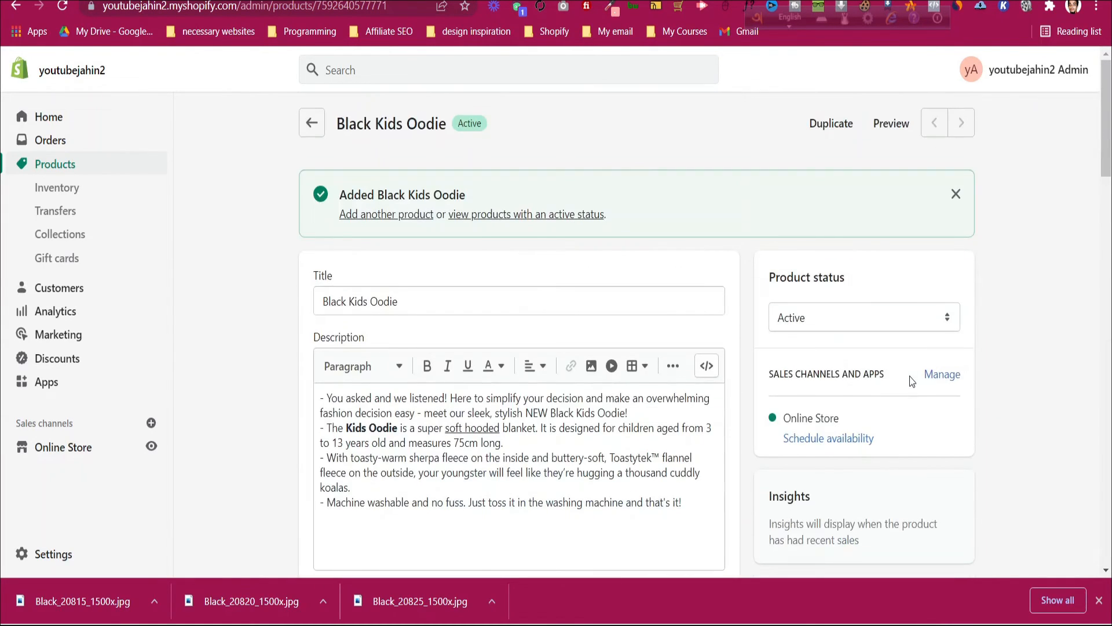
Step: Preview the product again to compare its gallery order, and return to the media photos in the admin
left_click(888, 123)
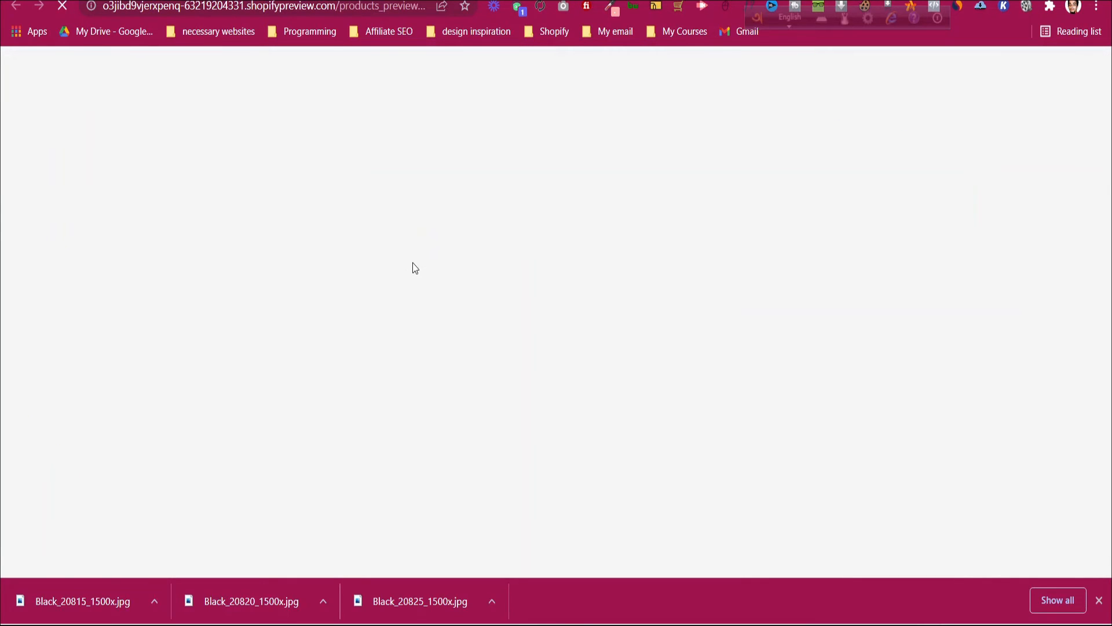
scroll(643, 200, "down", 1)
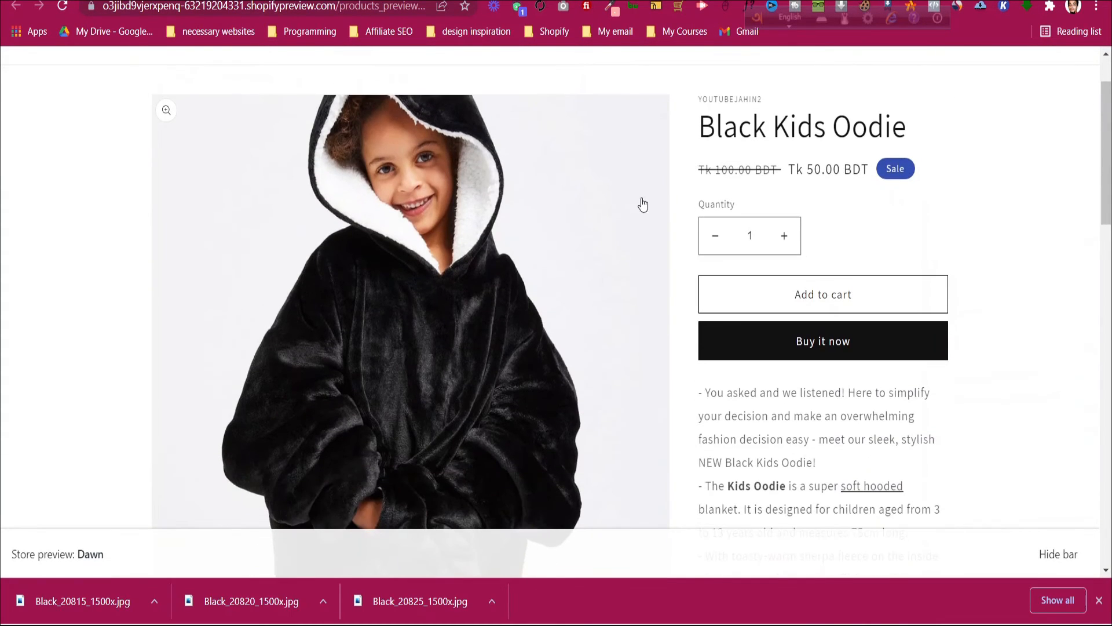
scroll(579, 234, "down", 5)
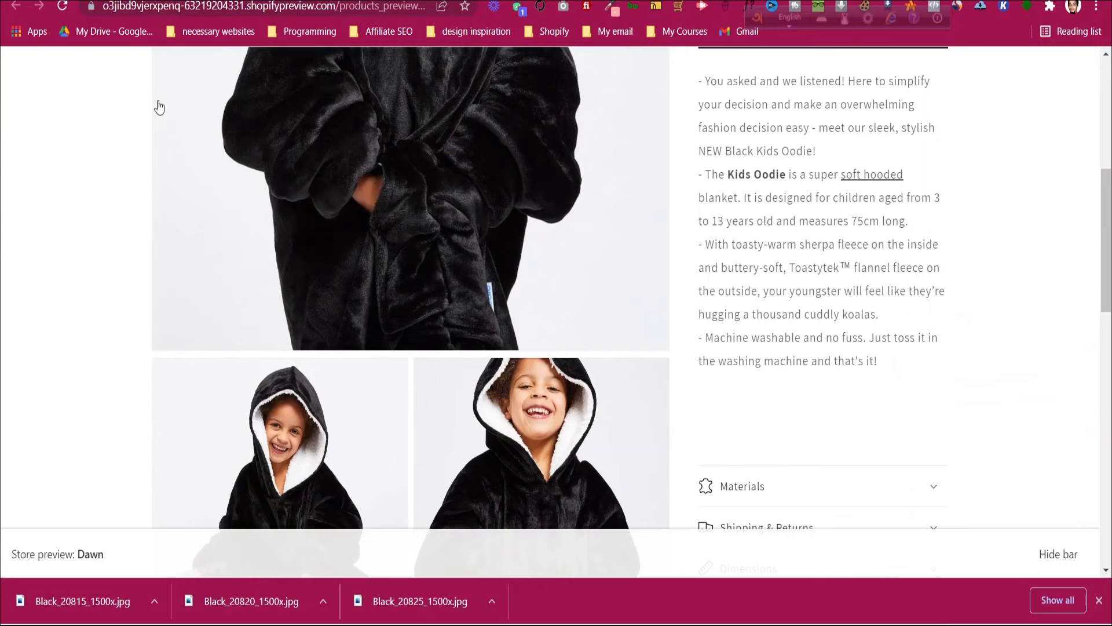
left_click(166, 1)
scroll(511, 291, "down", 6)
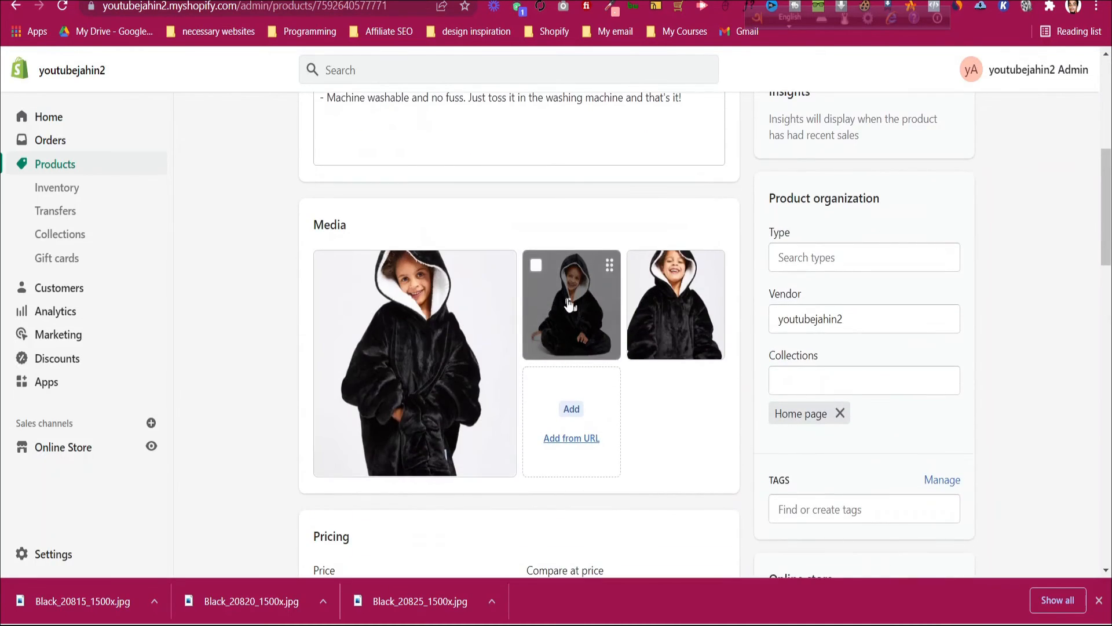